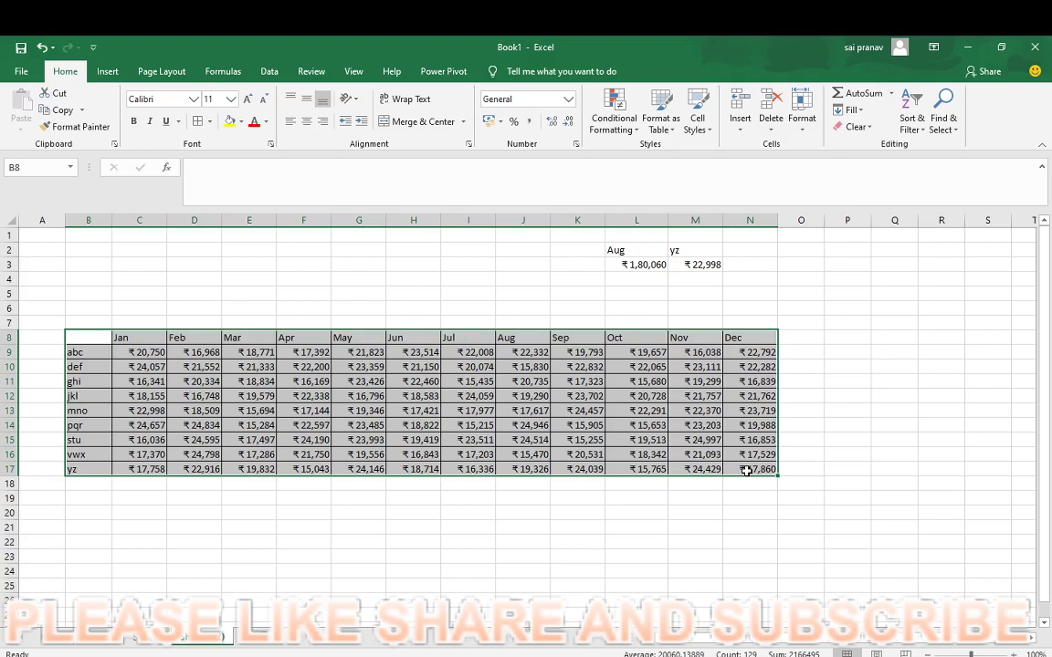
Select Oct as the month in L2 and pqr as the name in M2.
click(635, 248)
click(676, 250)
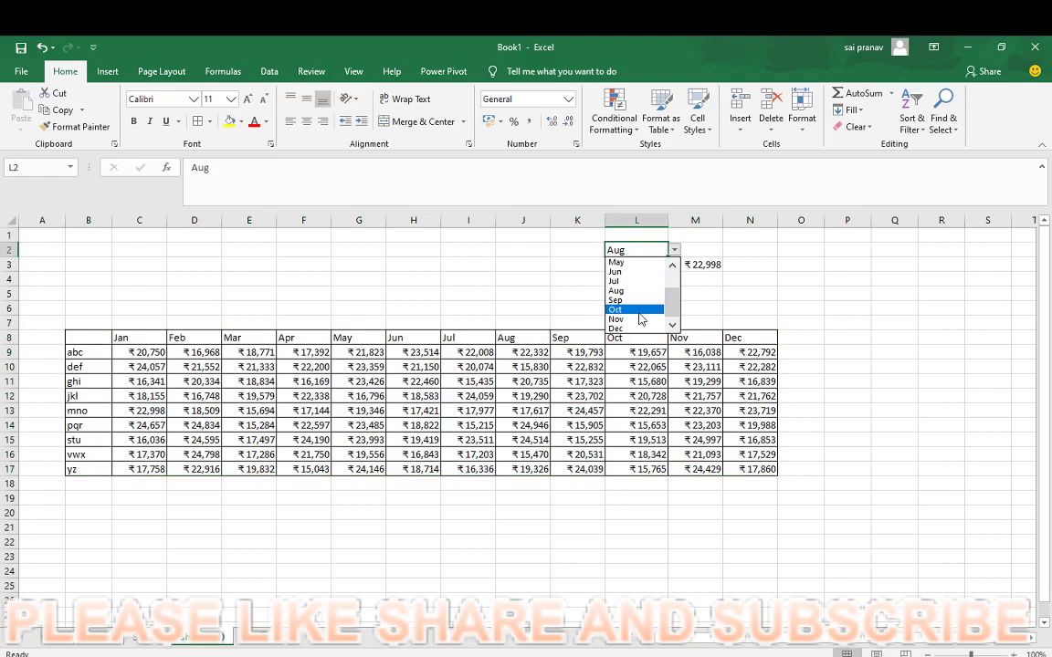
click(635, 315)
click(694, 254)
click(728, 250)
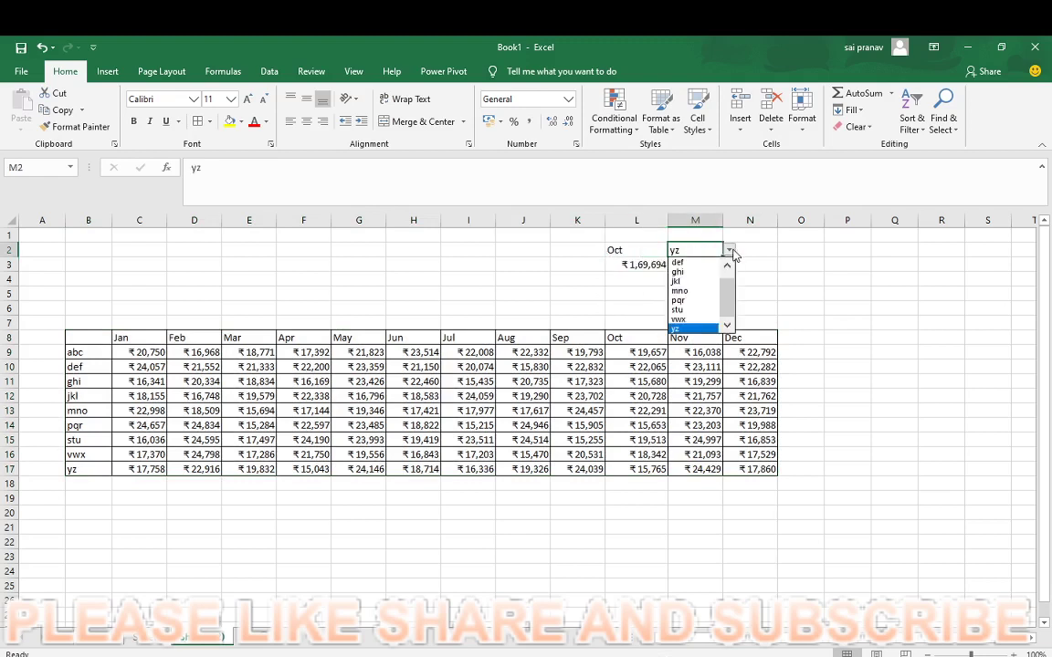
click(698, 304)
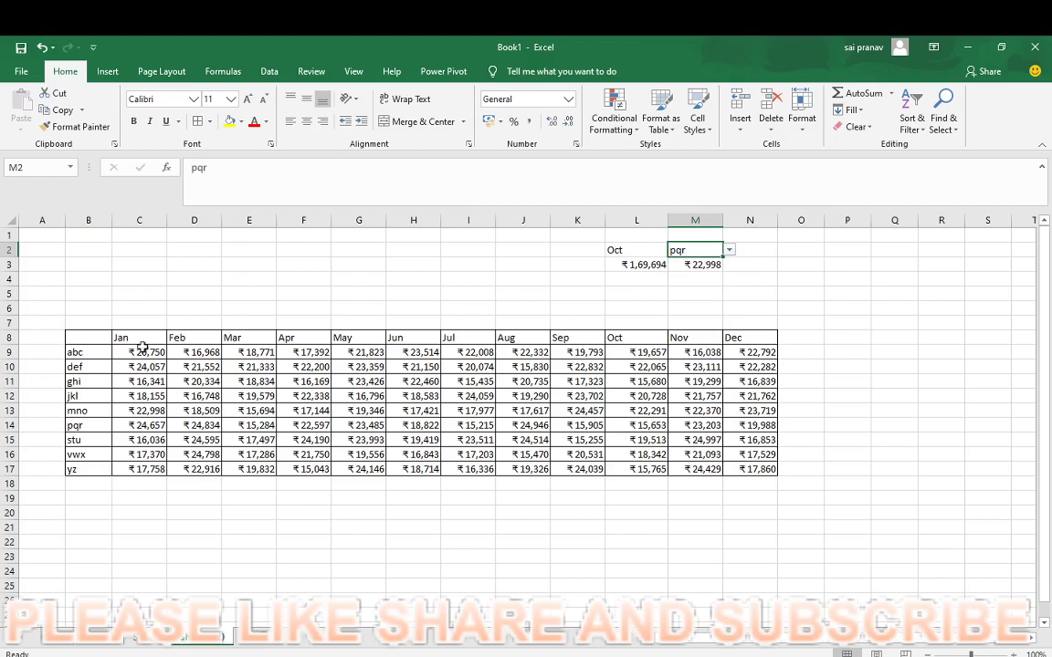
Examine the January and February columns, the month headers in row 8, and the formula in L3.
drag(132, 353, 139, 473)
click(629, 249)
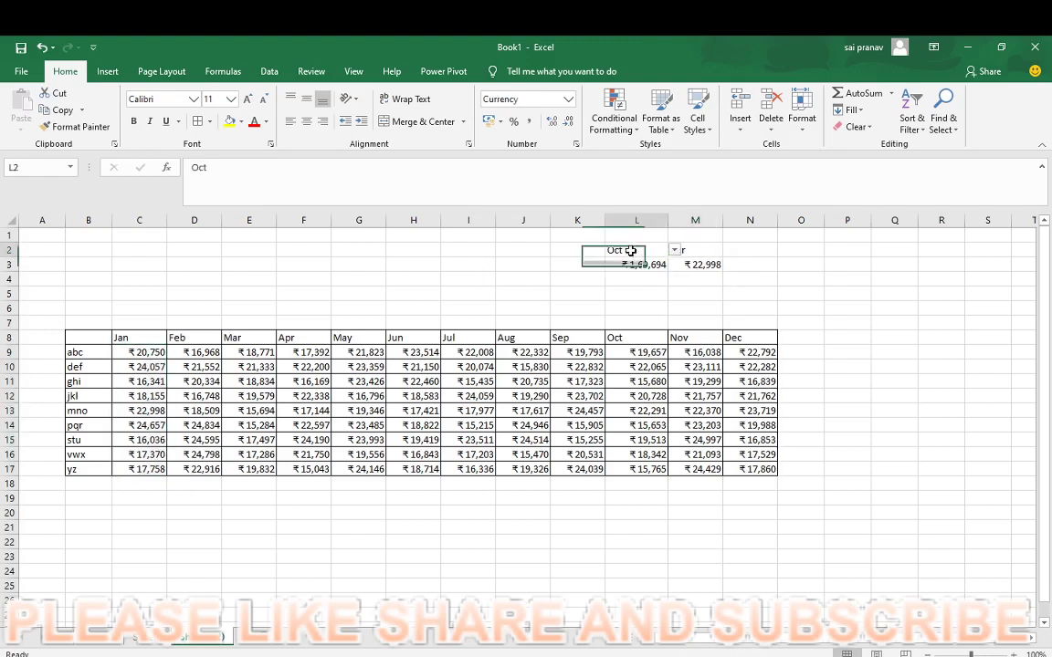
drag(108, 340, 765, 343)
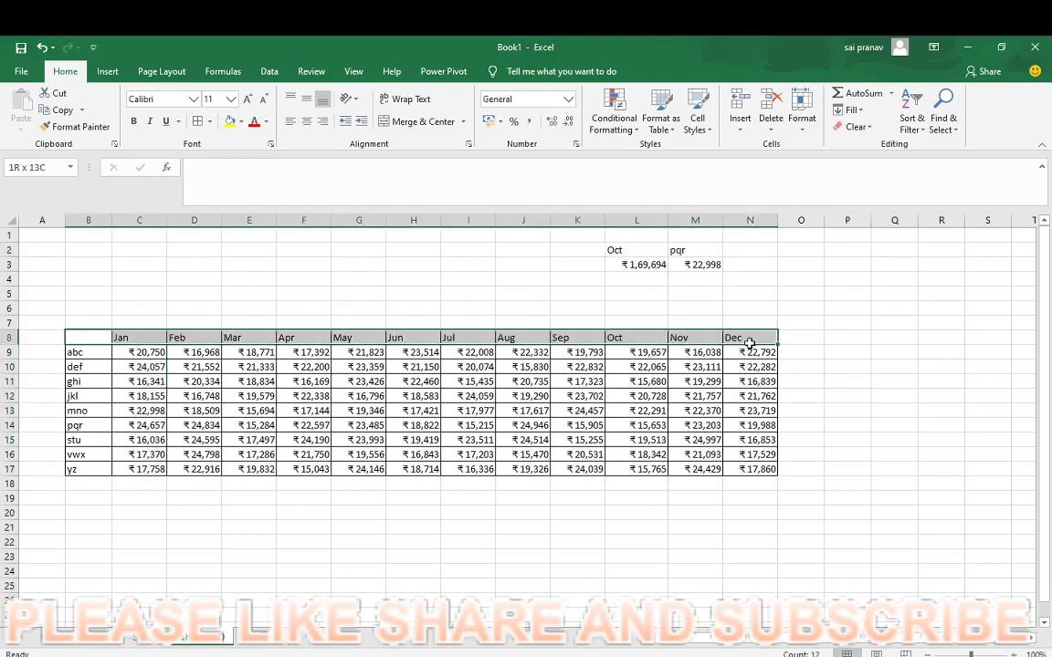
click(646, 265)
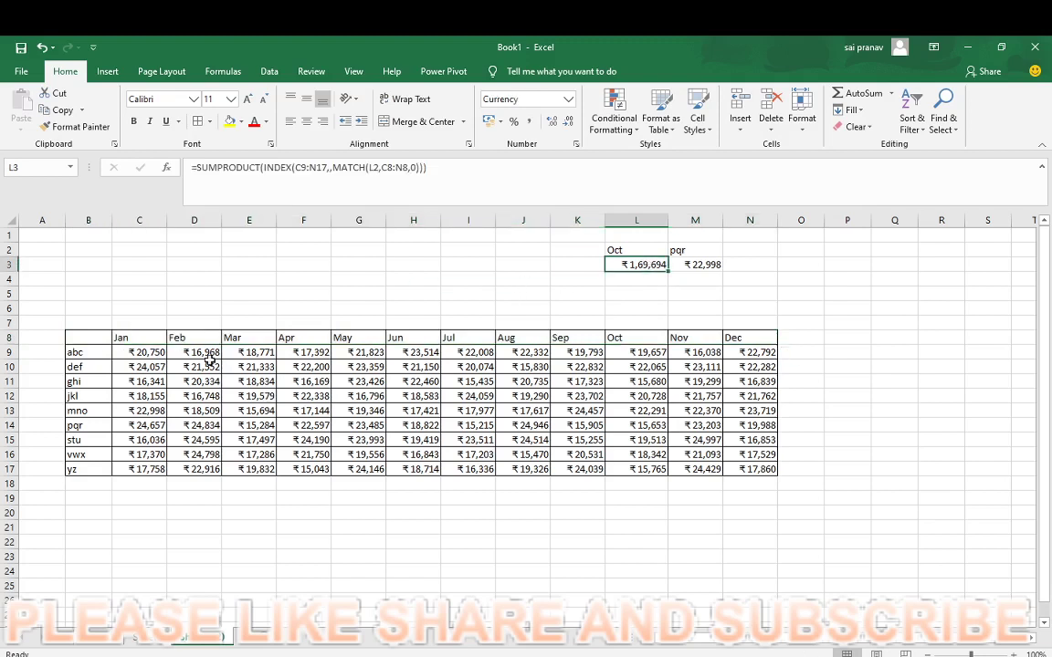
drag(192, 352, 194, 498)
Select Jun as the month in L2 and highlight the June values H9:H17 to compare their sum.
click(643, 250)
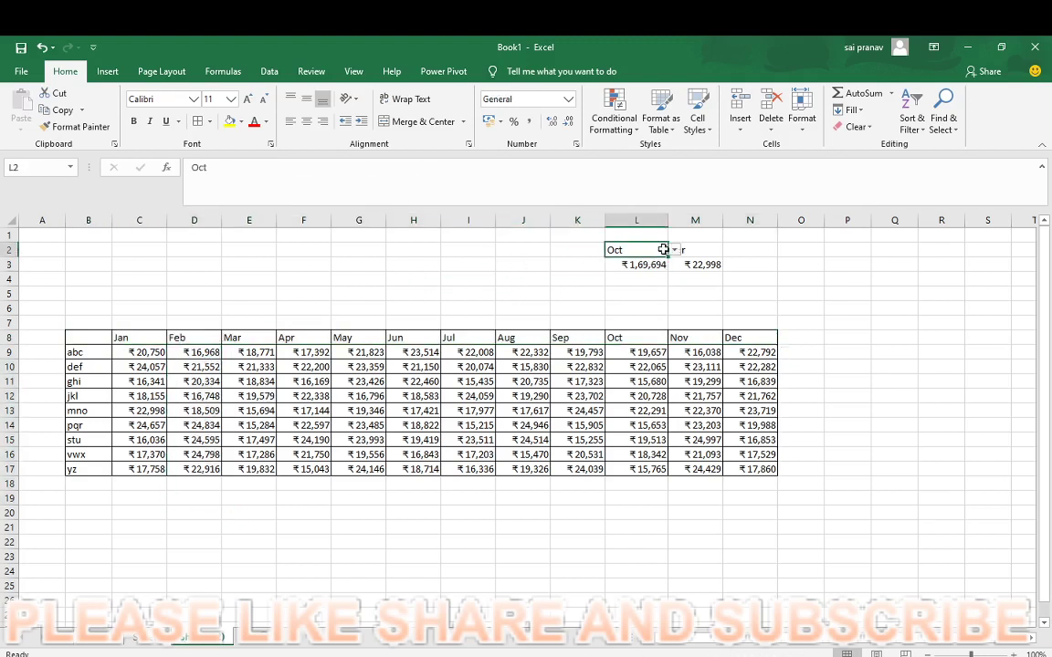
click(674, 249)
click(627, 272)
drag(413, 352, 410, 468)
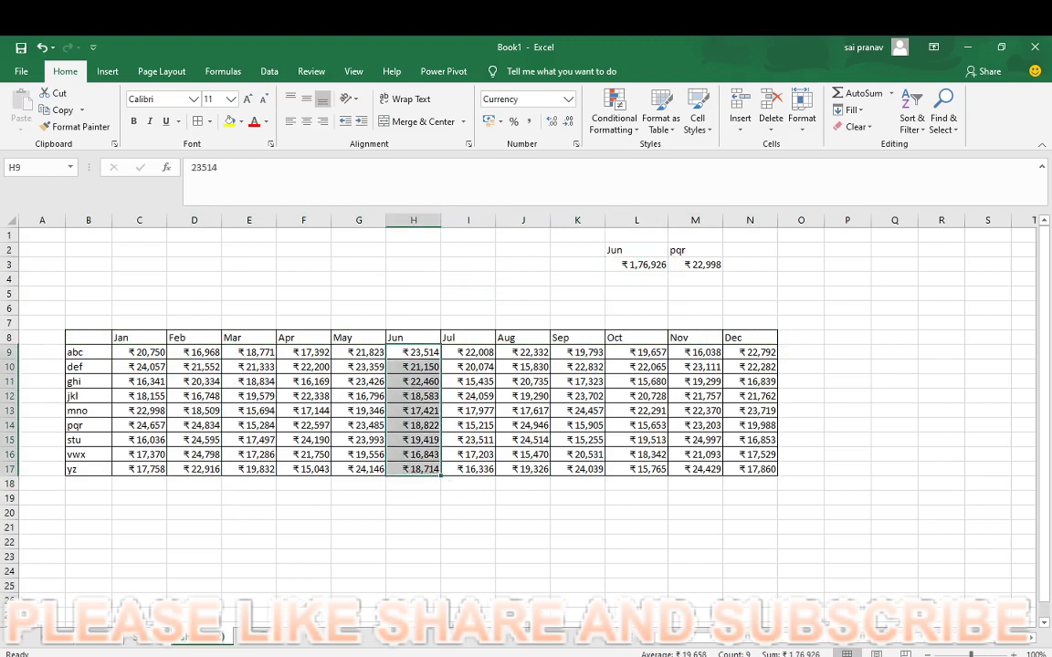
Examine the name in M2 and highlight the matching pqr row, including its monthly values C14:N14.
click(684, 254)
click(91, 426)
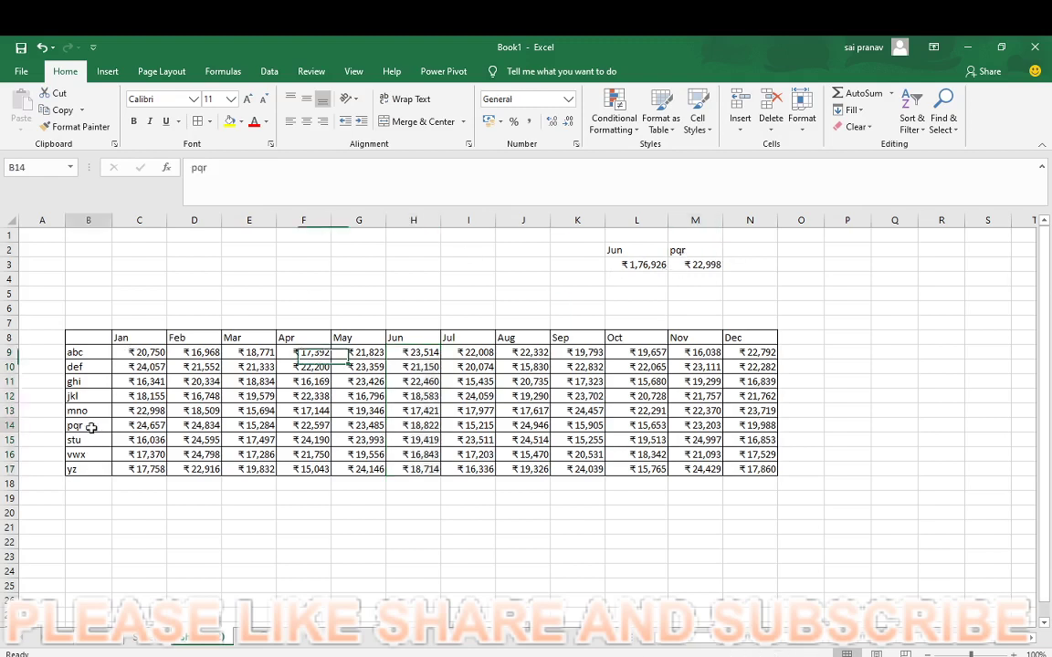
drag(91, 426, 757, 426)
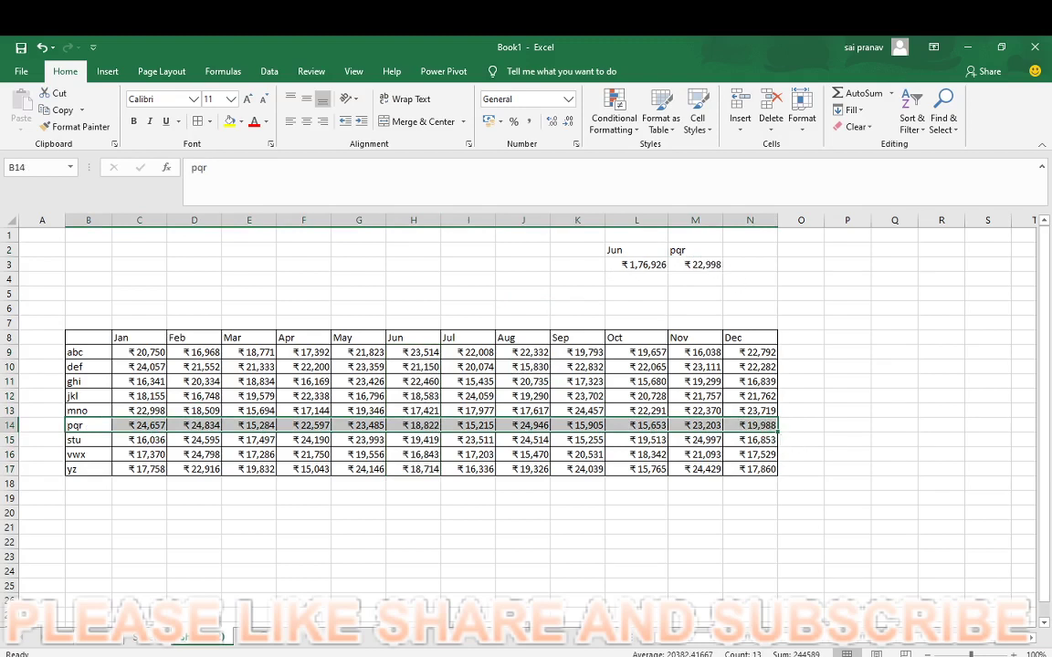
click(357, 541)
click(143, 428)
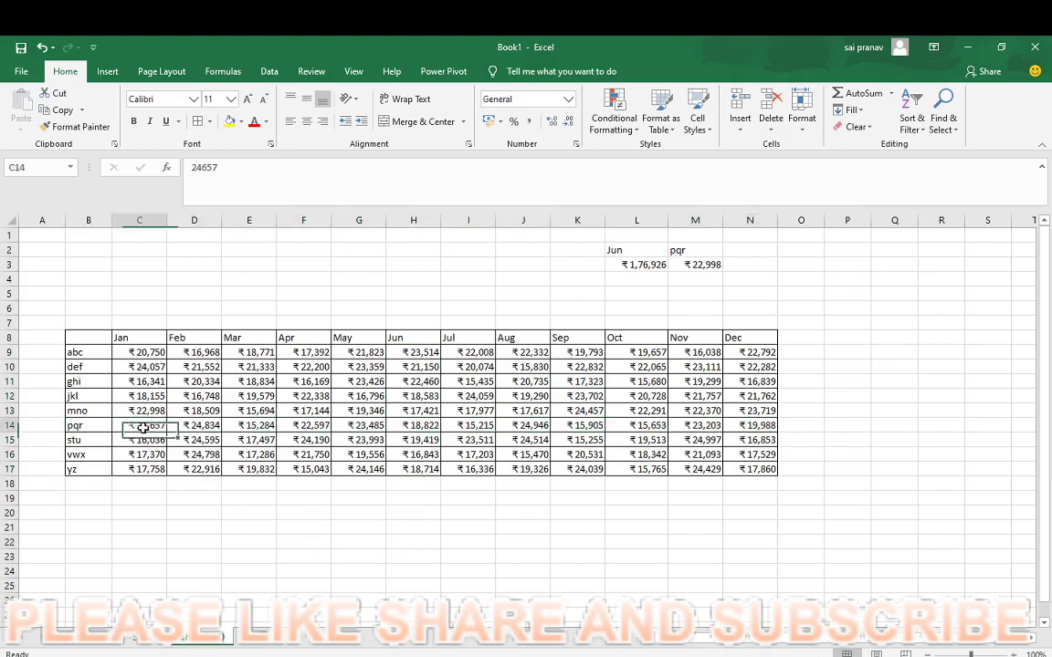
drag(144, 428, 759, 427)
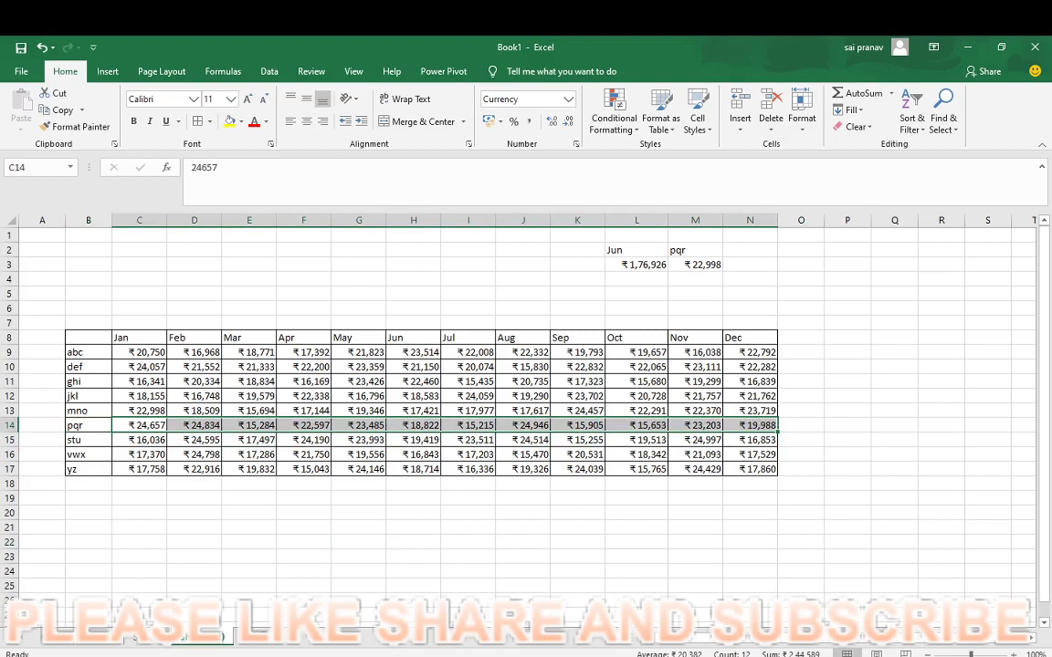
Select def as the name in M2 and inspect the formula in M3 without changing it.
click(695, 266)
click(693, 250)
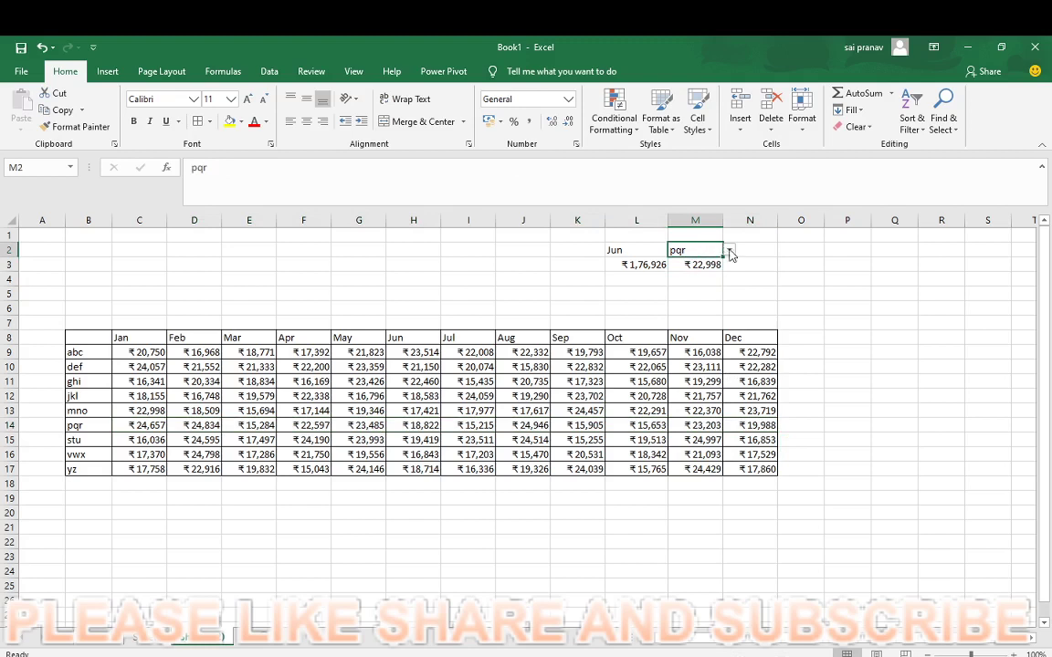
click(729, 250)
click(690, 264)
click(695, 263)
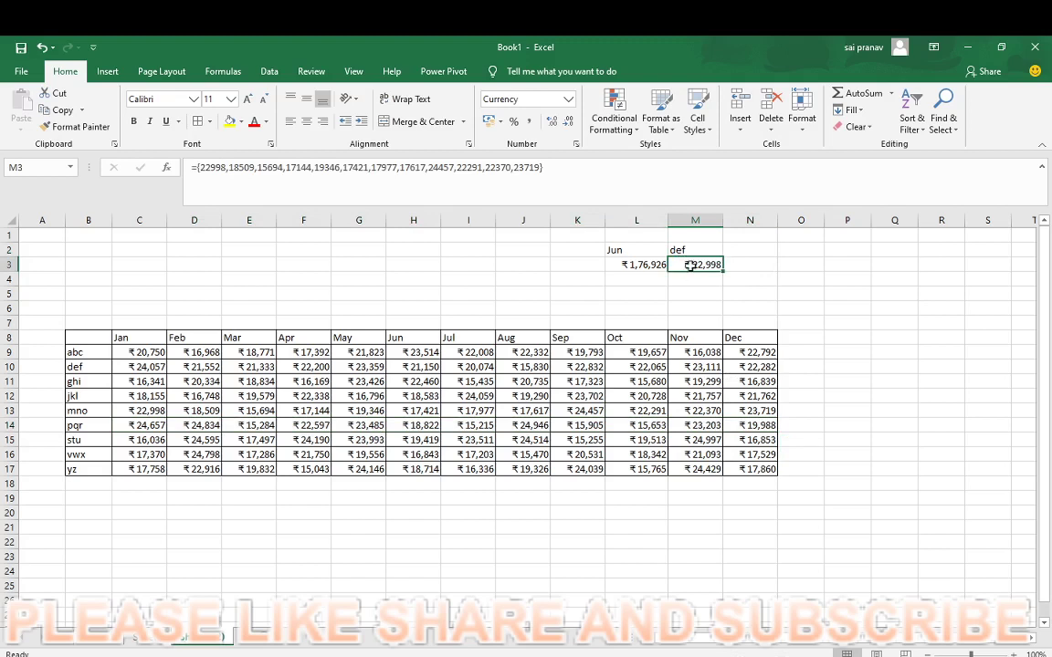
double_click(691, 264)
key(Escape)
Clear the existing results from L3:M3, leaving L3 empty for a new formula.
drag(629, 265, 707, 265)
key(Delete)
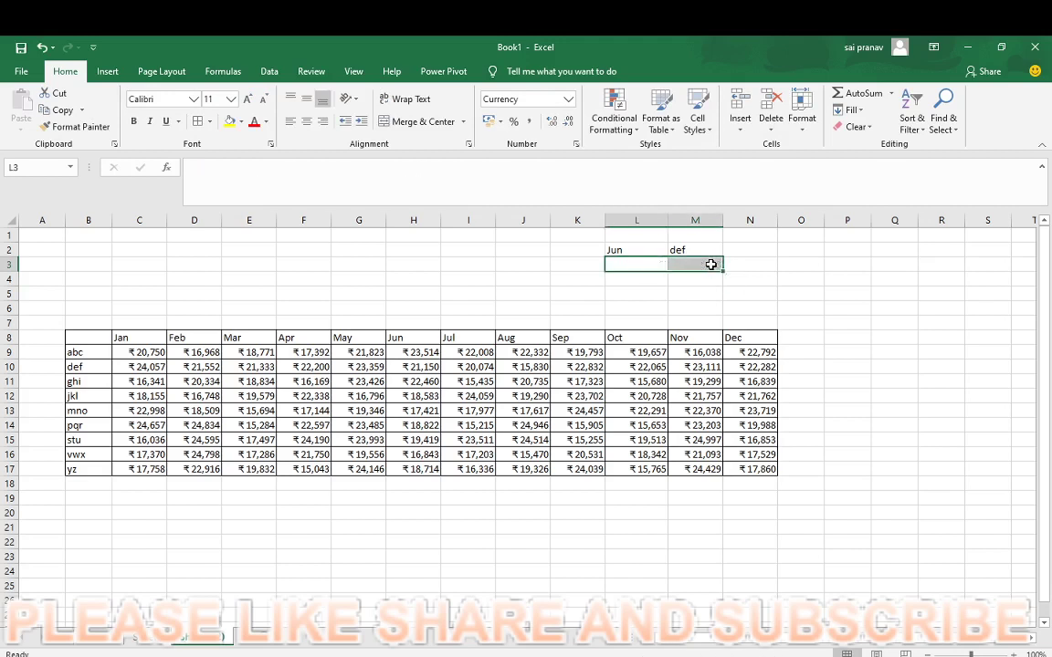
text(j)
key(Escape)
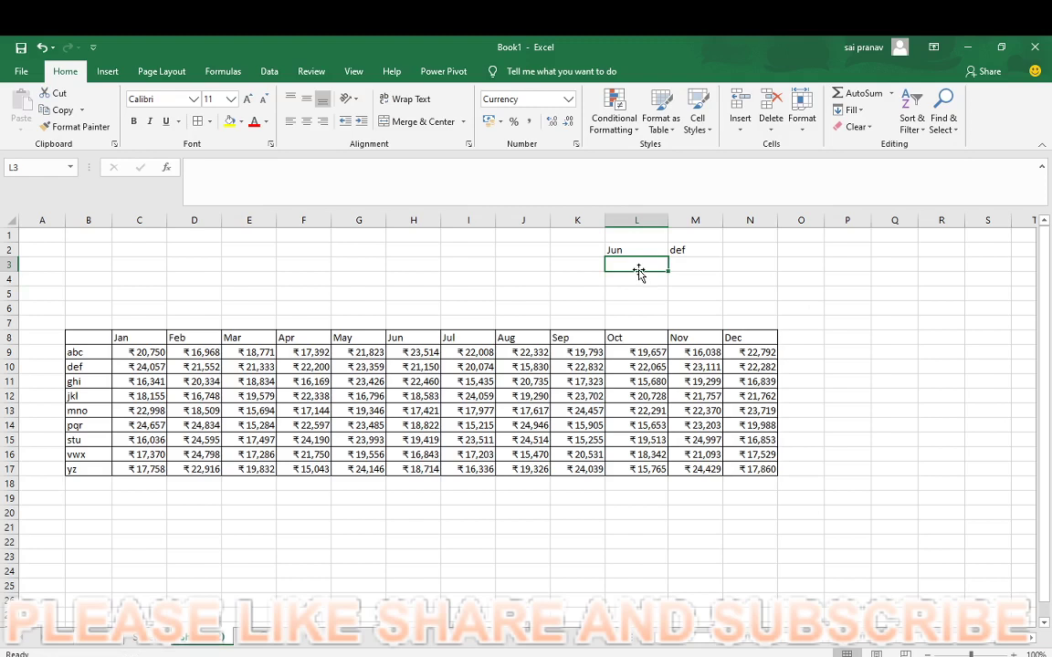
Start a MATCH formula in L3 with the month cell L2 as the lookup value.
text(=match()
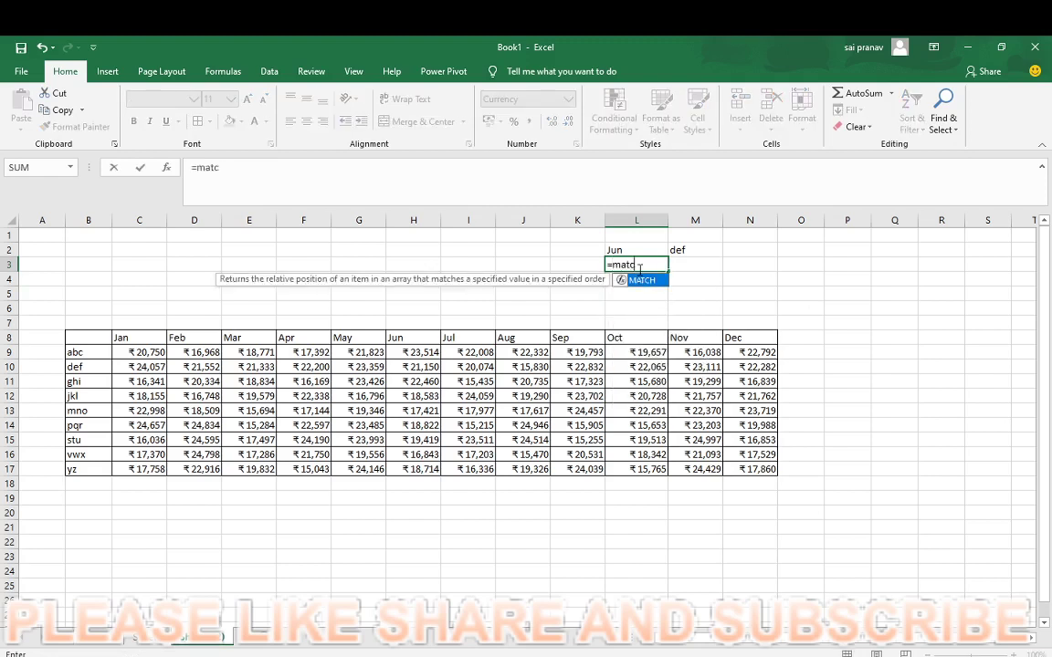
key(Down)
key(Down)
key(Down)
key(Down)
key(Down)
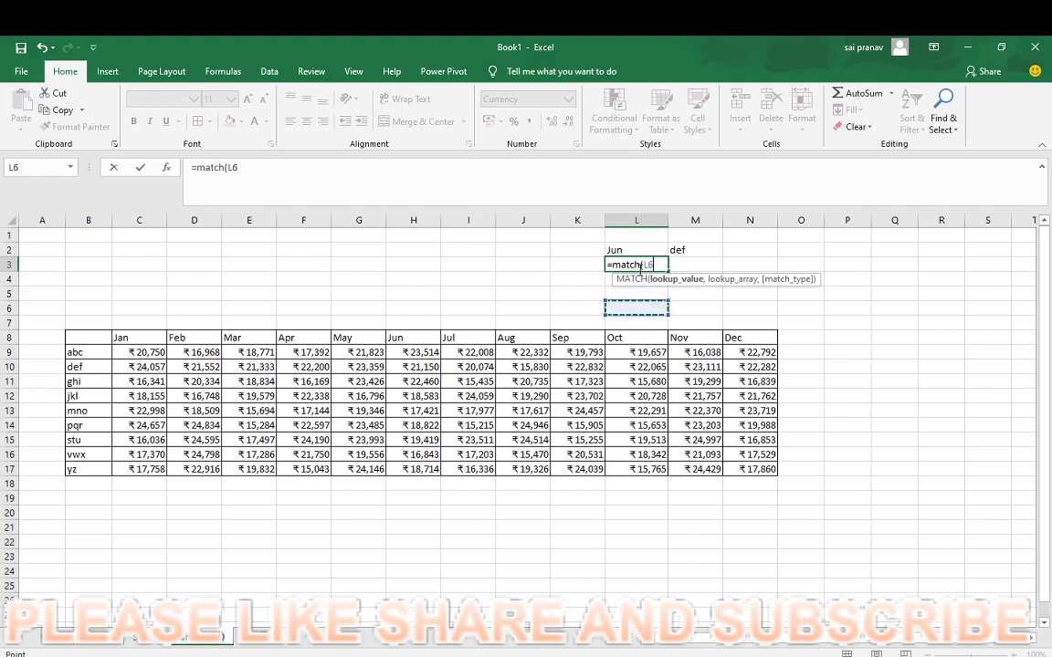
key(Left)
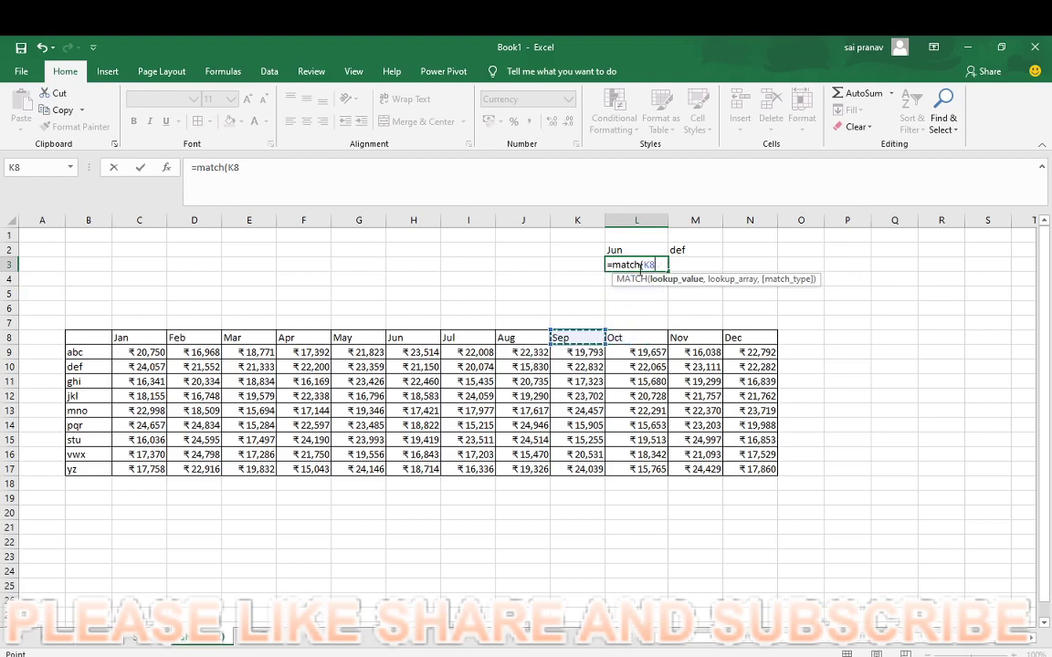
key(Up)
key(Up)
key(Up)
key(Up)
key(Up)
key(Up)
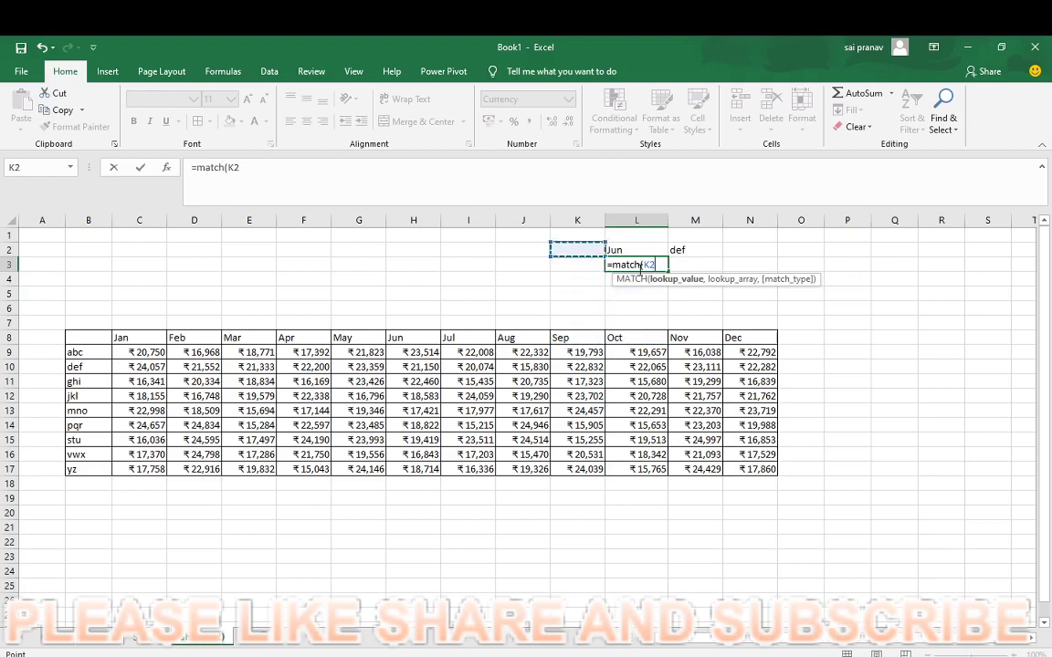
key(Right)
Complete the MATCH formula in L3 with the month headers C8:N8 as lookup array and match type 0.
text(,)
key(Down)
key(Down)
key(Down)
key(Down)
key(Down)
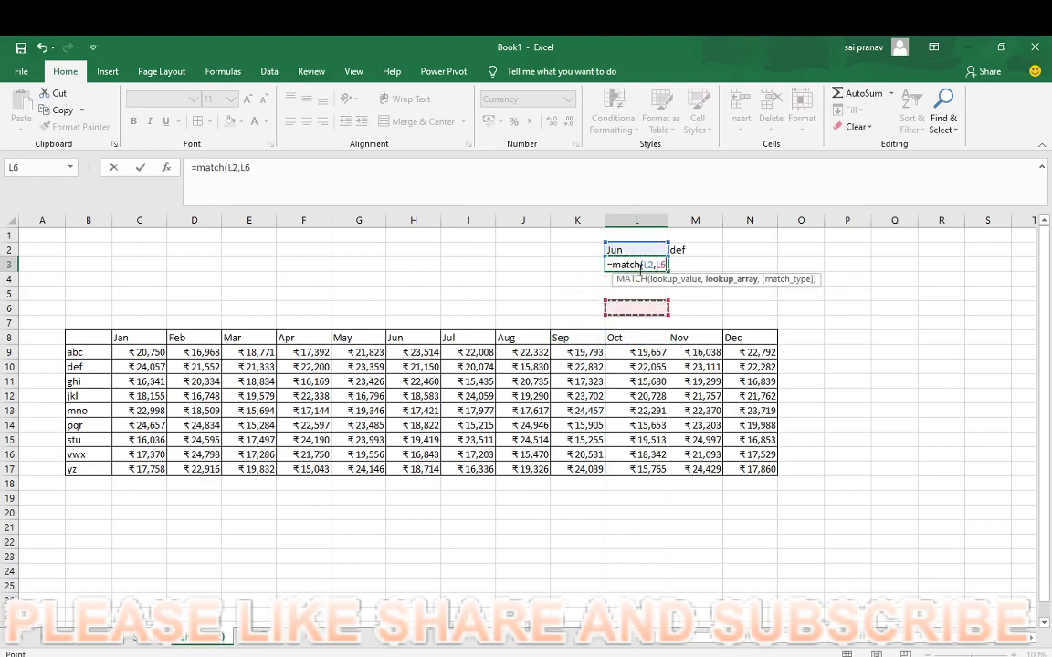
key(Left)
key(Left)
key(Left)
key(Left)
key(Left)
key(Left)
key(Left)
key(Left)
key(Left)
key(ctrl+shift+Right)
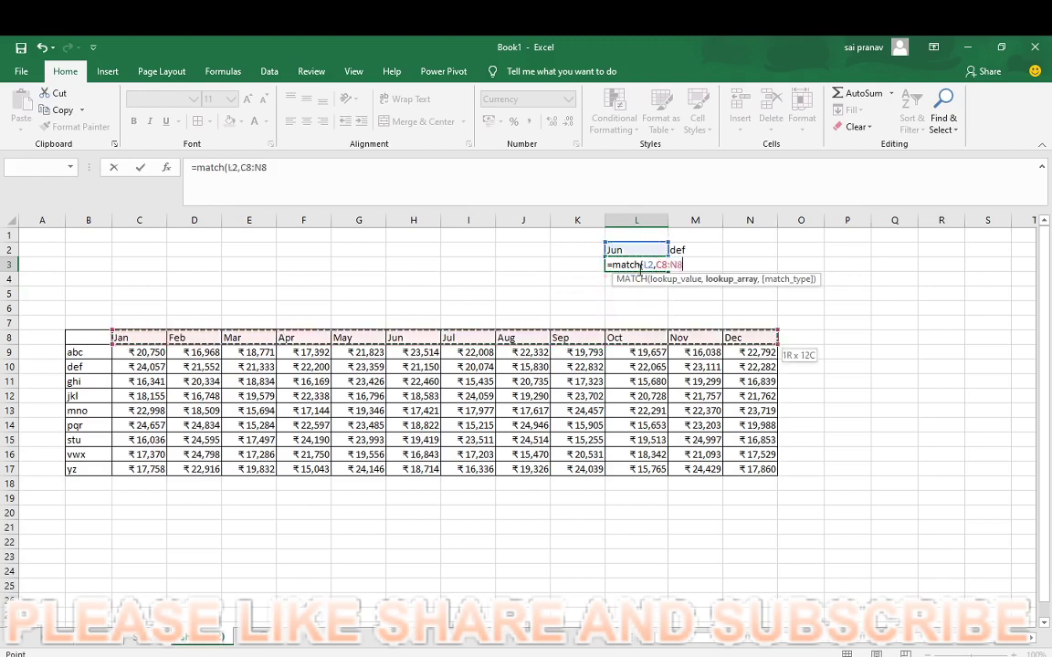
text(,0)
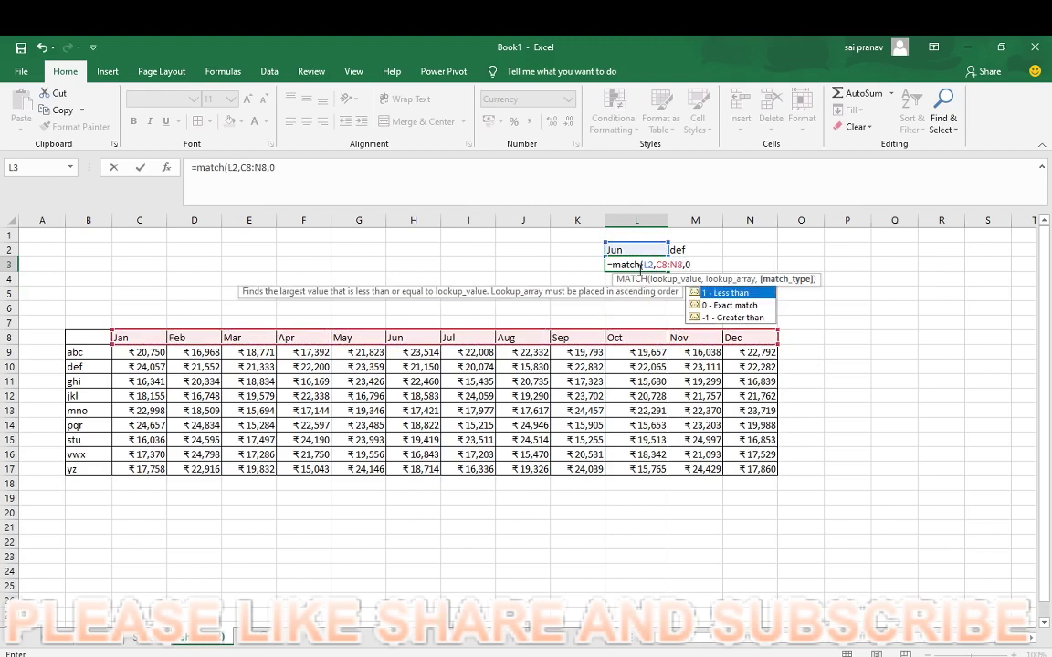
text())
key(ctrl+Return)
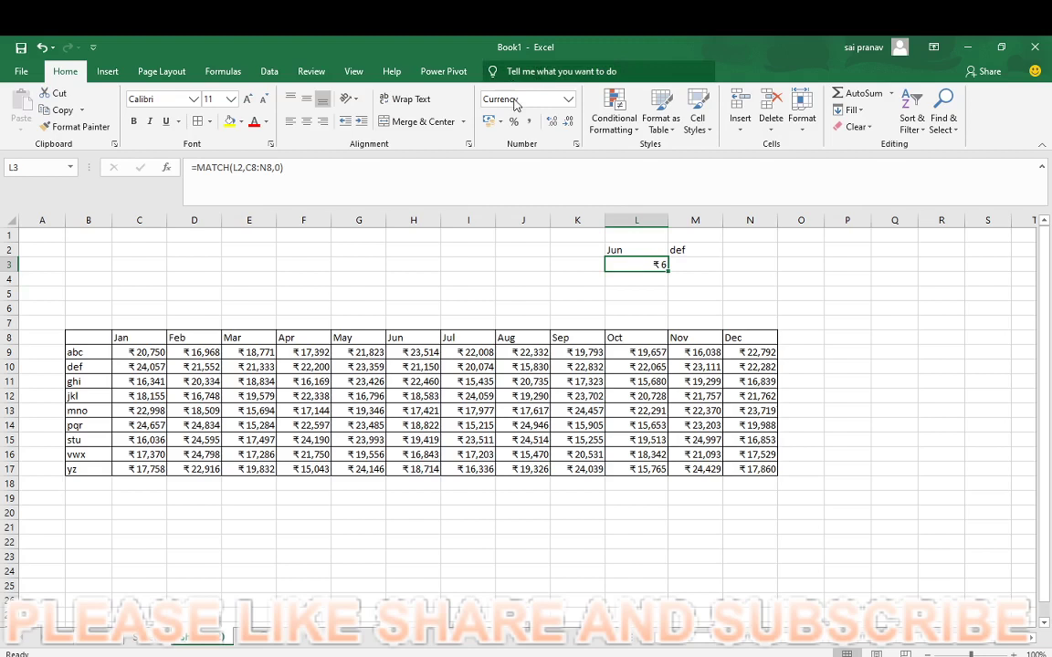
Format L3 as General and change the month in L2 to Jan.
click(568, 98)
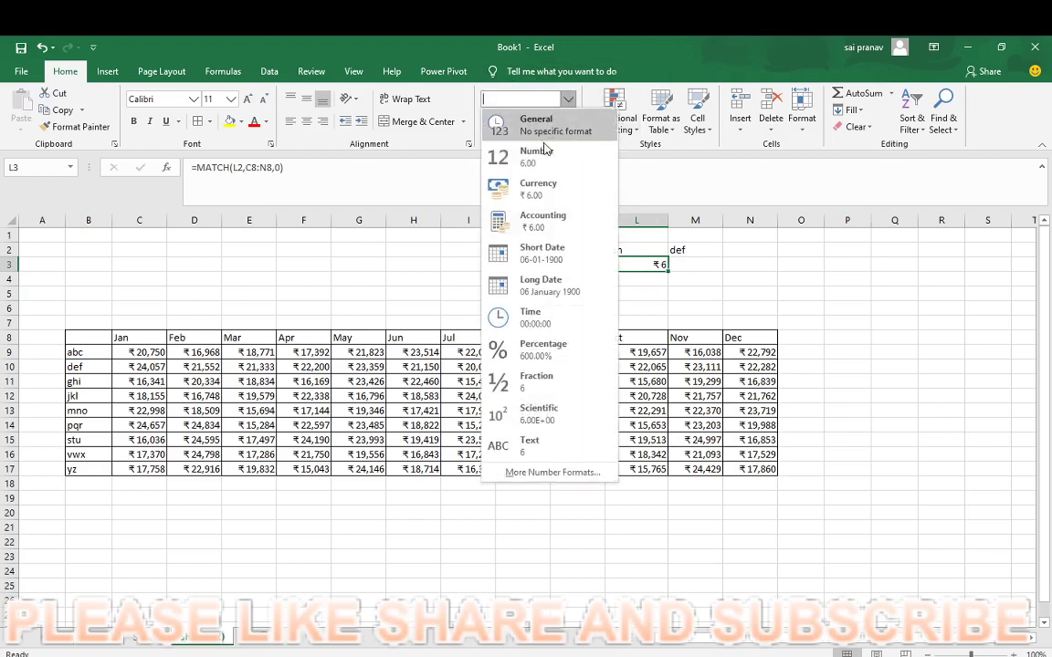
click(541, 126)
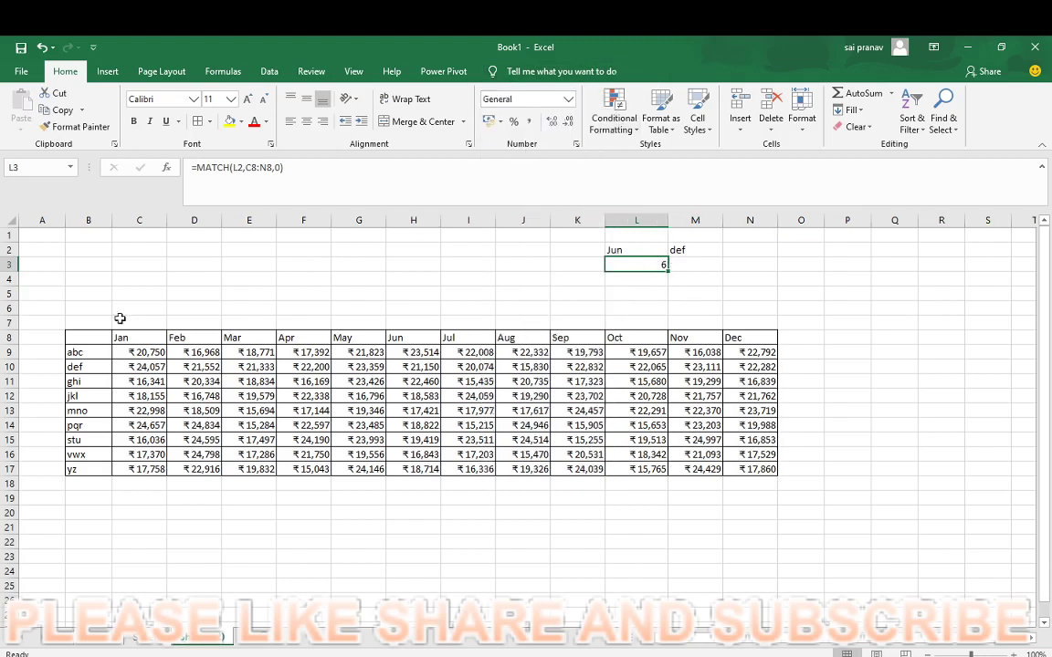
click(643, 250)
click(674, 250)
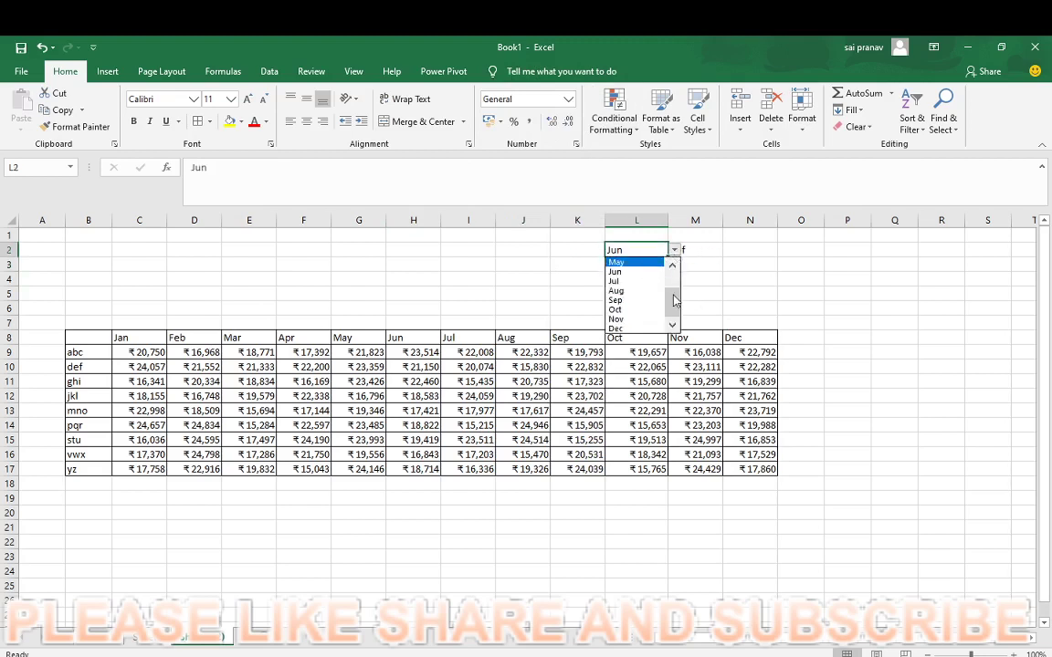
click(636, 264)
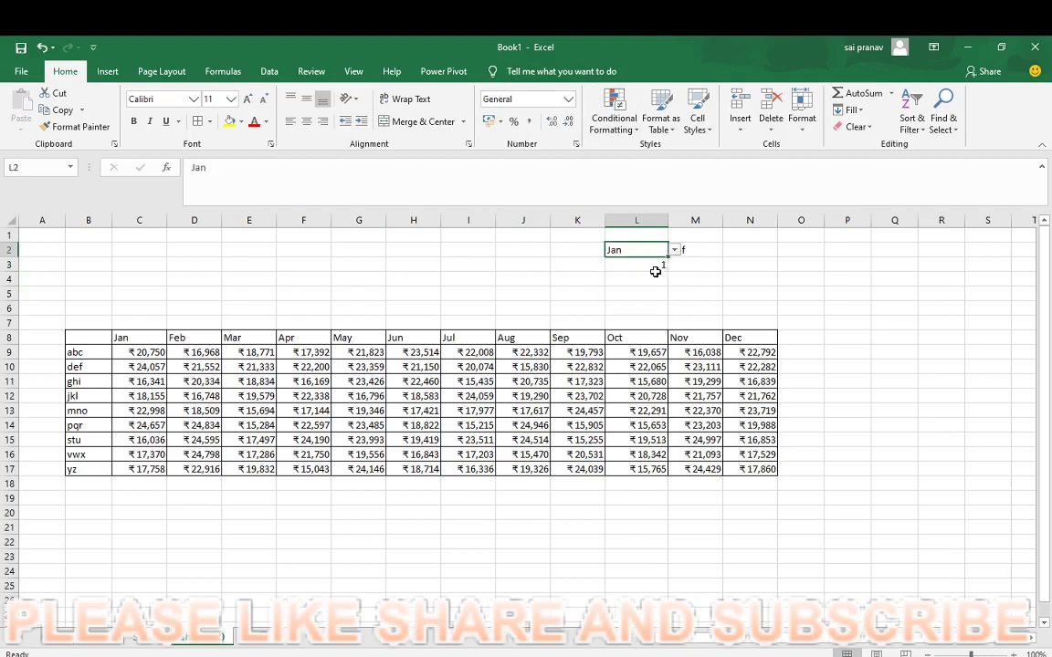
Wrap the MATCH formula in L3 in an INDEX function with the table values C9:N17 as its array.
click(654, 266)
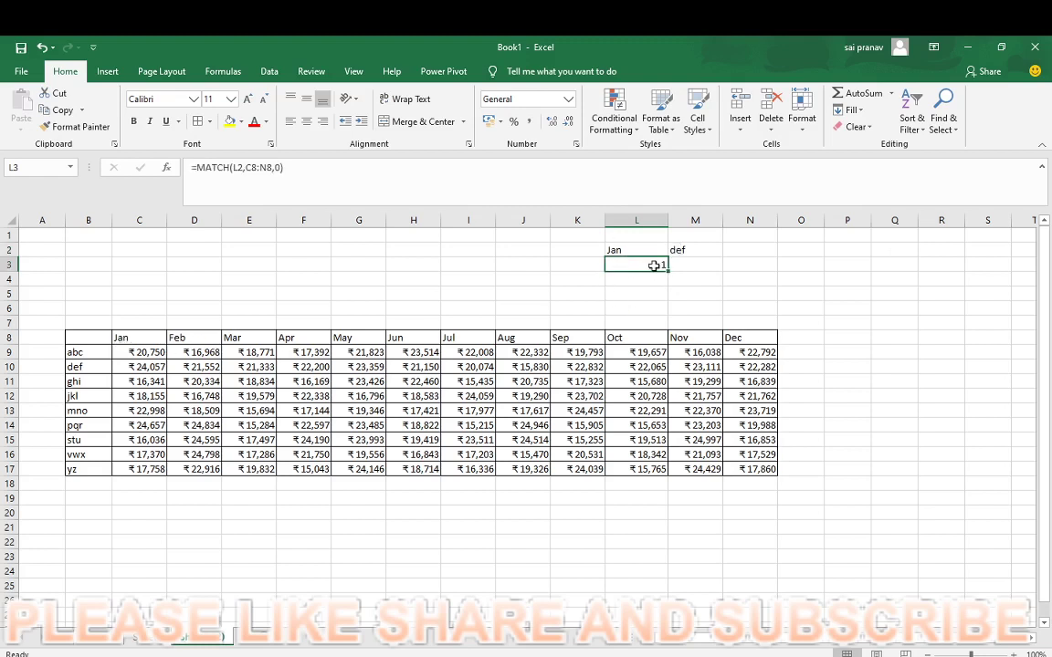
double_click(654, 266)
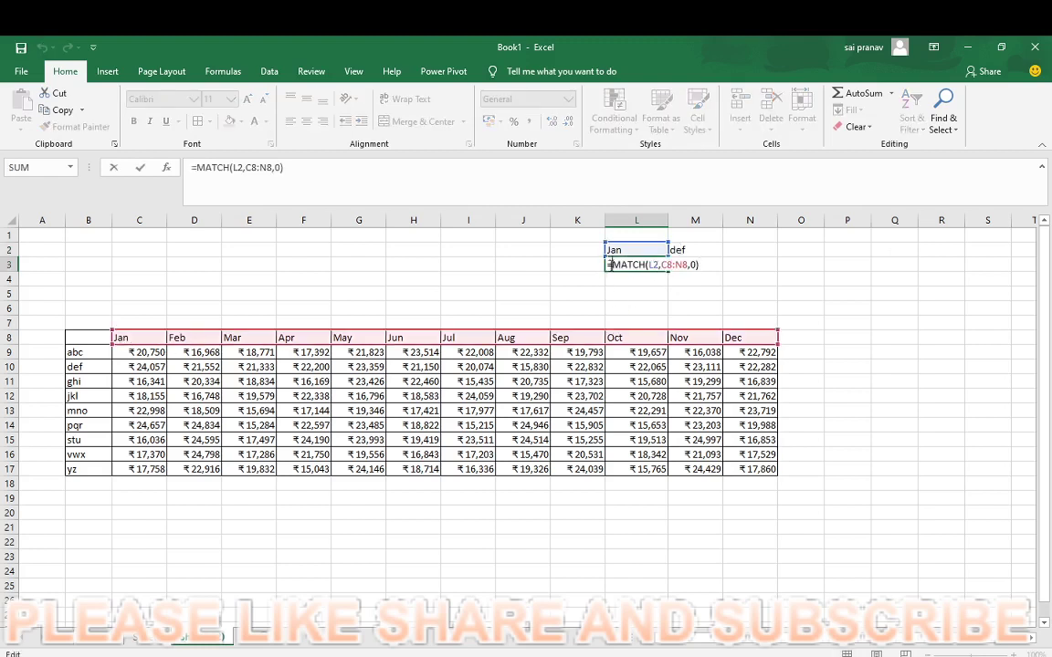
text(index)
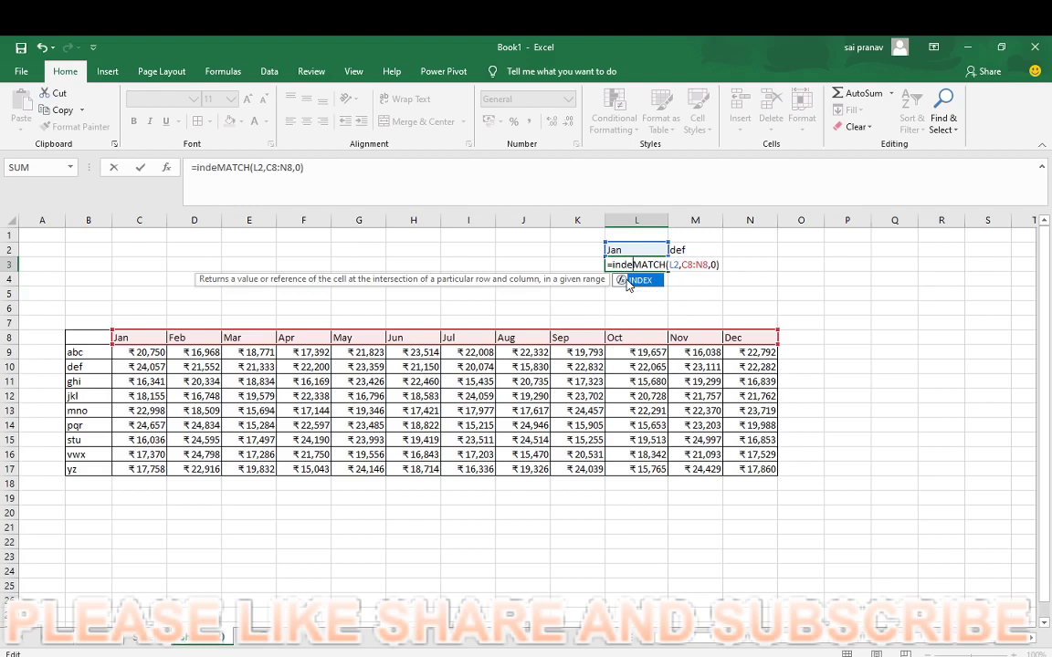
text(()
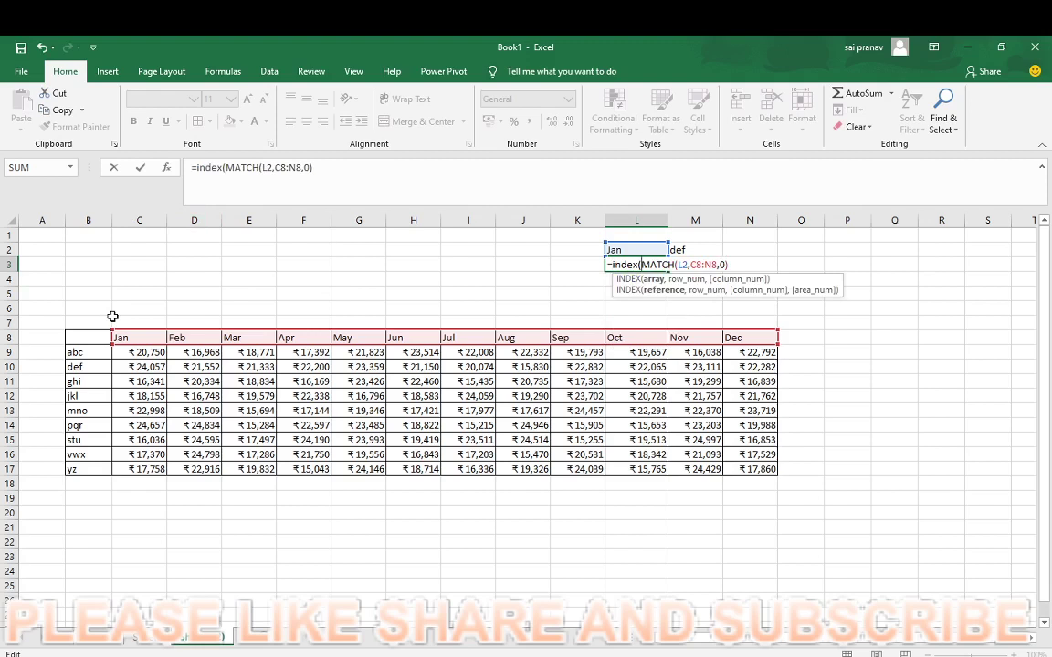
click(148, 351)
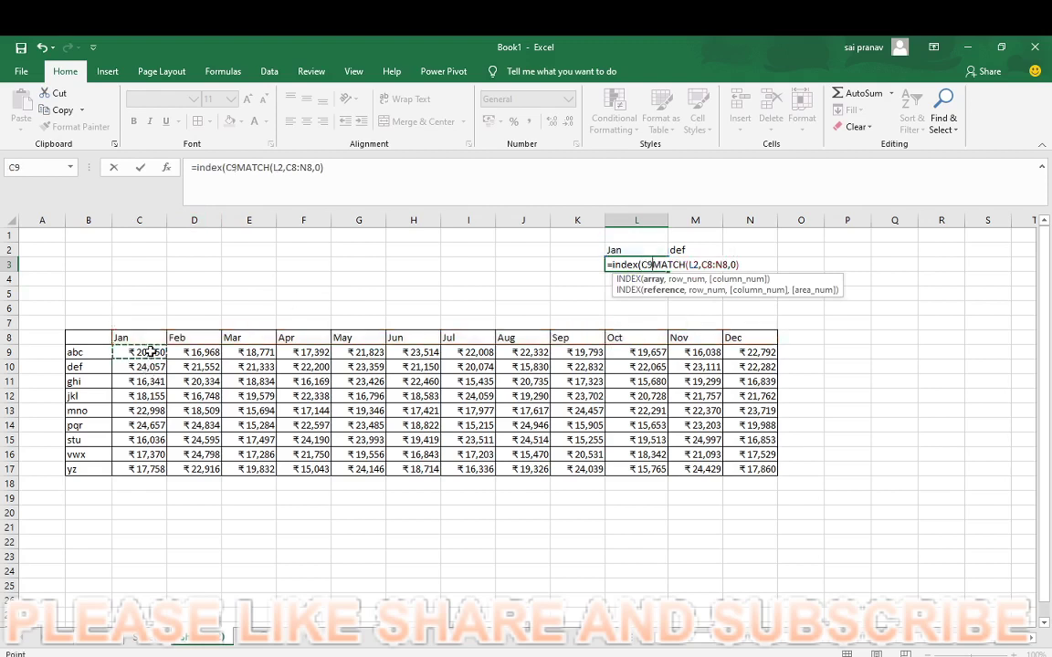
key(ctrl+shift+Right)
key(ctrl+shift+Down)
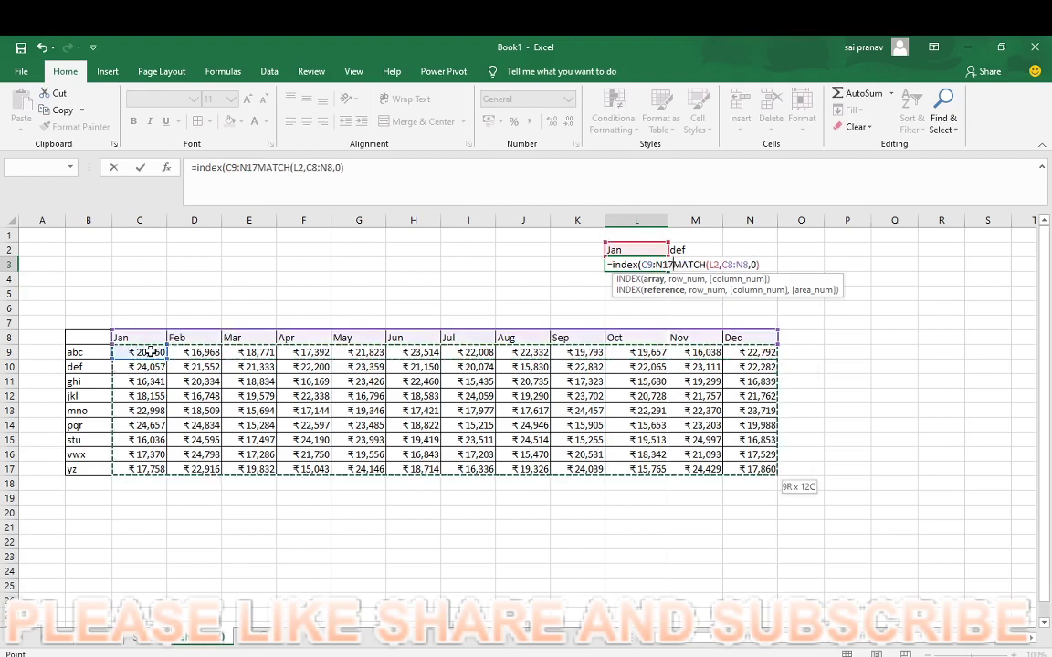
text(,)
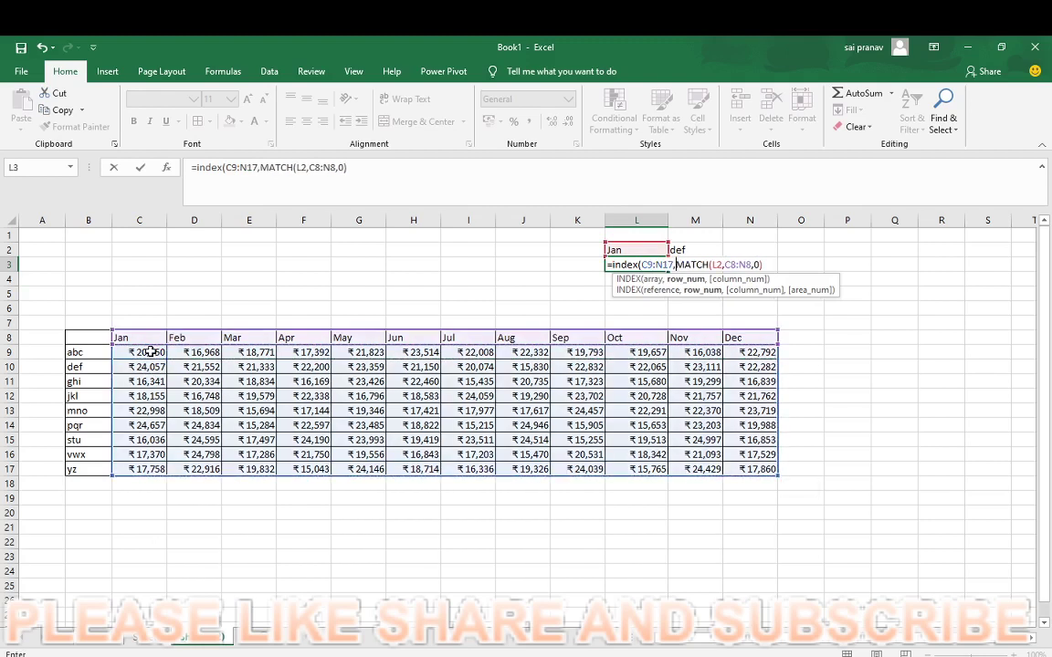
Give the INDEX function in L3 row number 0 ahead of the MATCH, close it and preview its evaluated array.
text(0,)
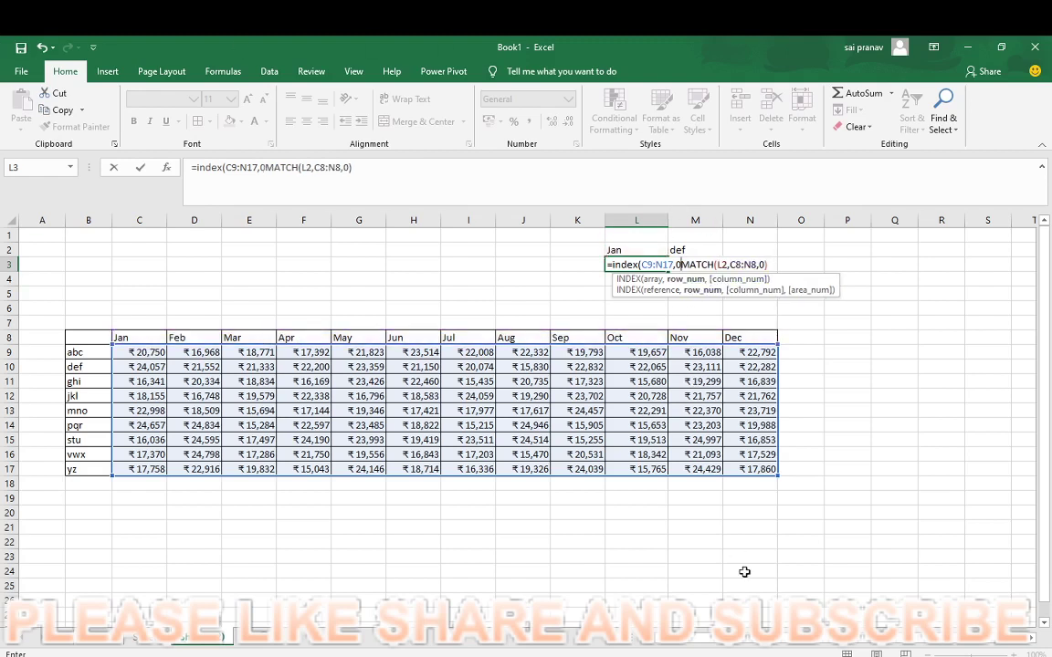
key(BackSpace)
key(BackSpace)
text(,)
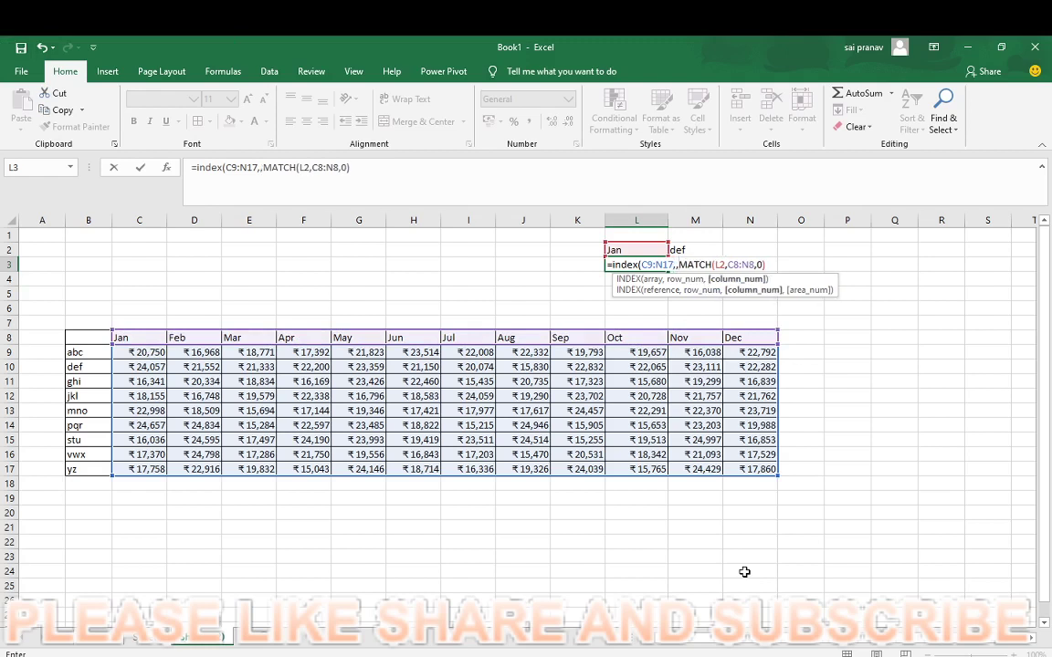
text(0,)
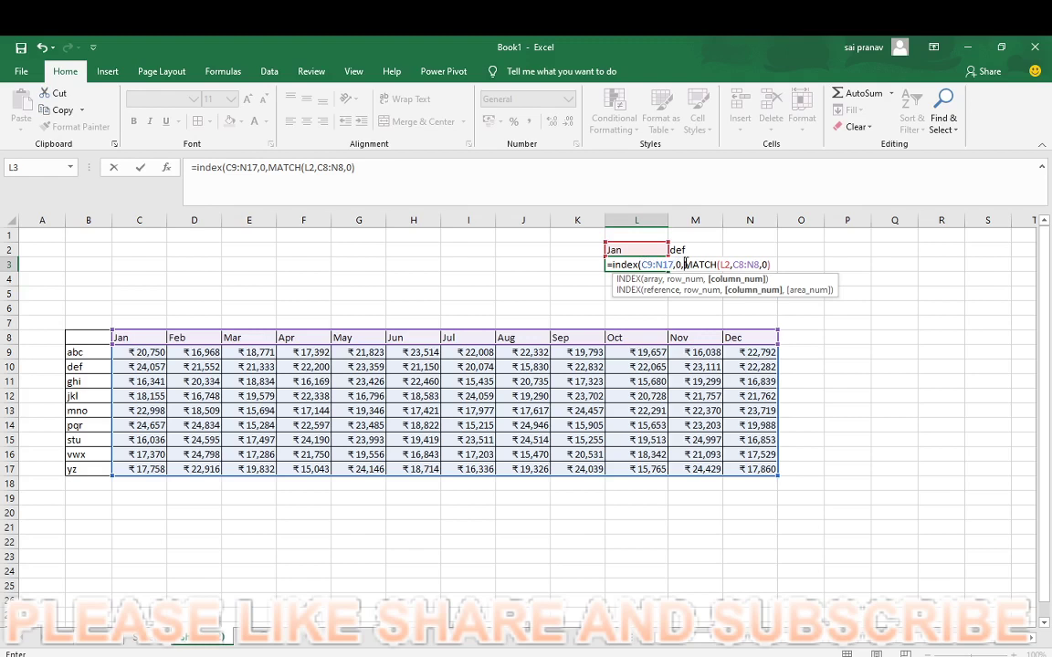
click(683, 264)
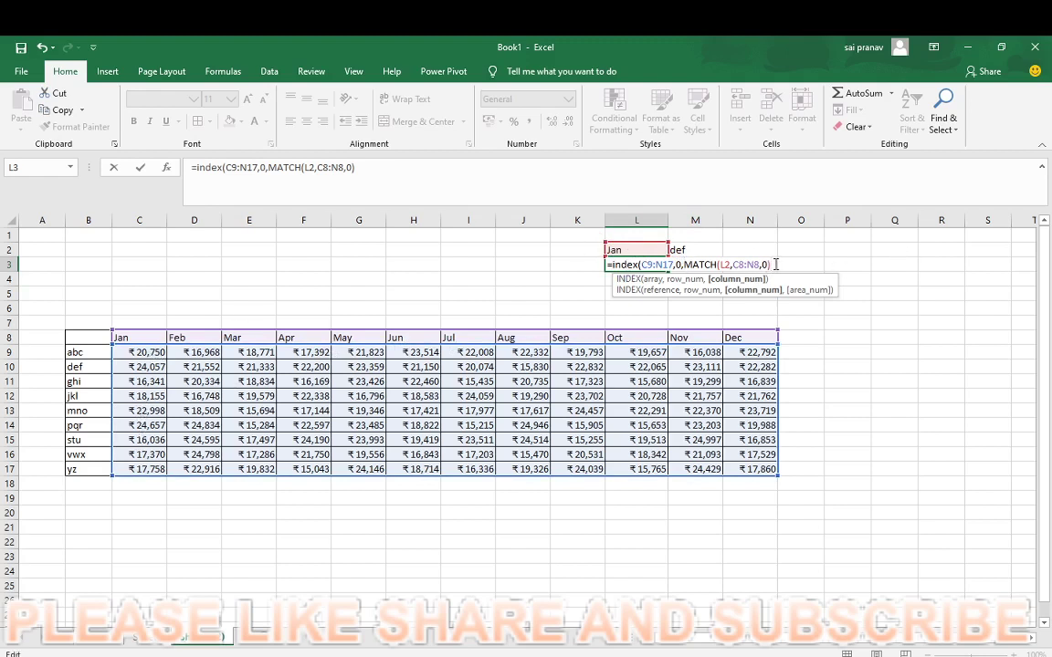
text())
key(F9)
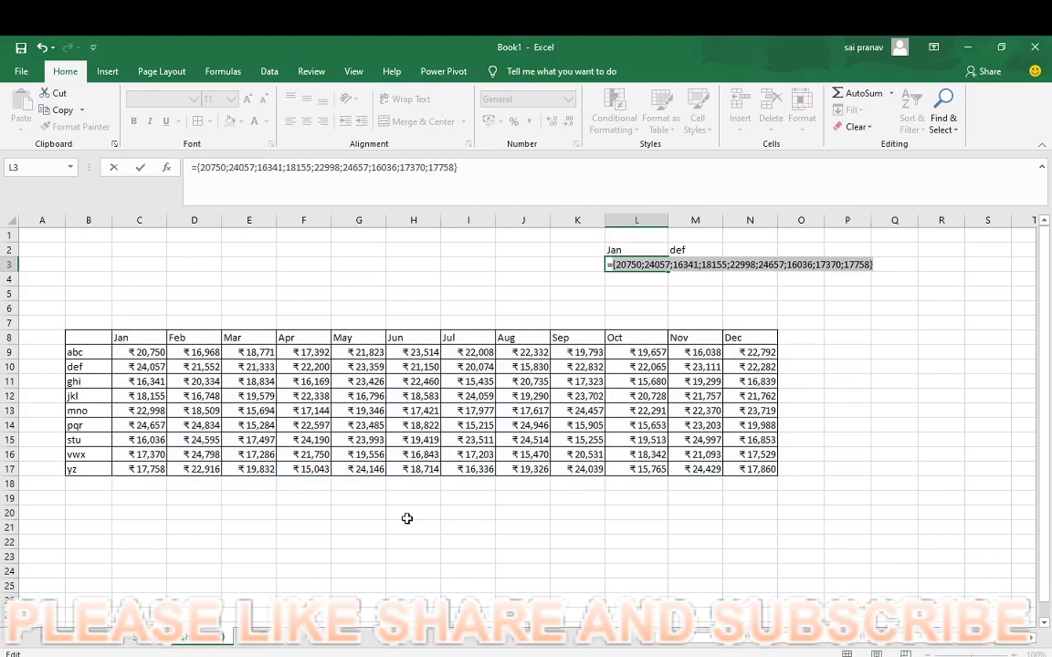
key(ctrl+z)
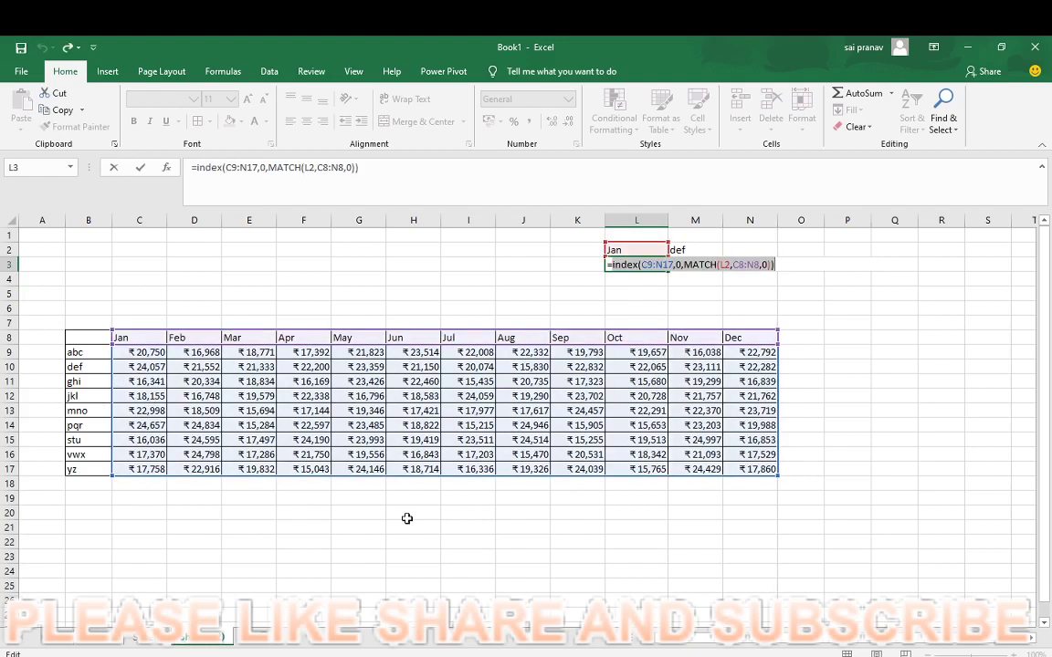
Wrap the INDEX formula in L3 in SUMPRODUCT, preview its evaluated result, and enter the complete formula.
key(Home)
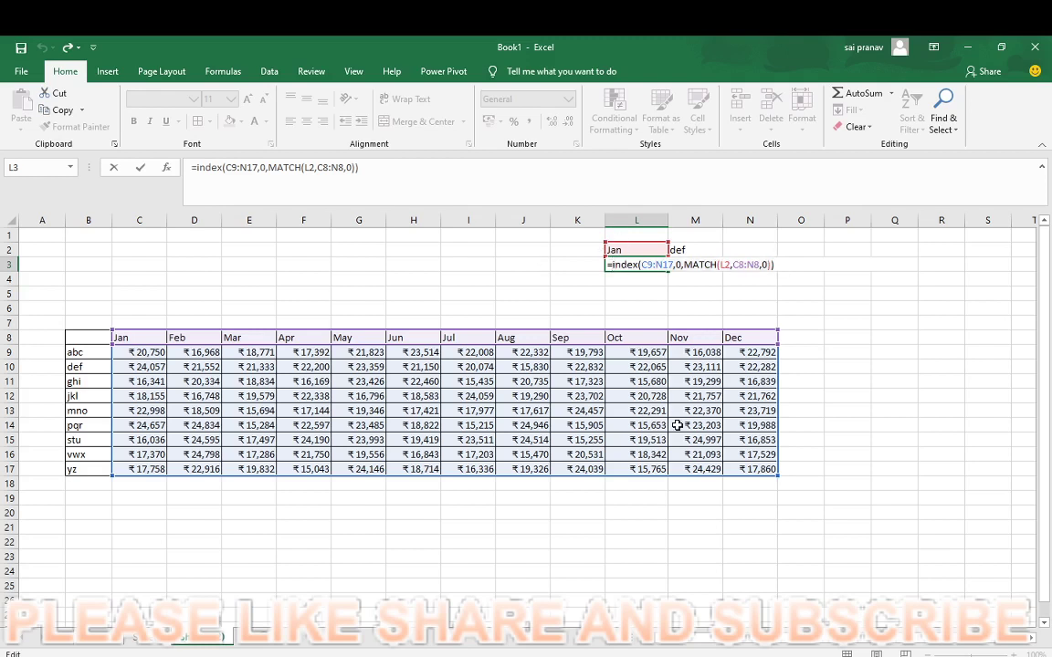
text(sumpro)
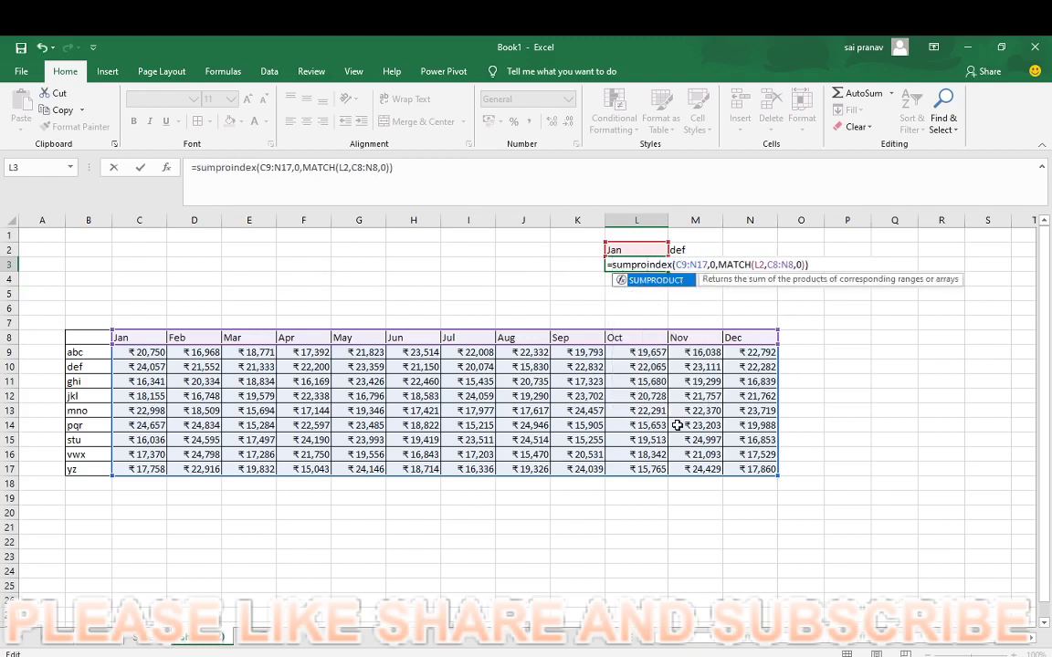
key(Tab)
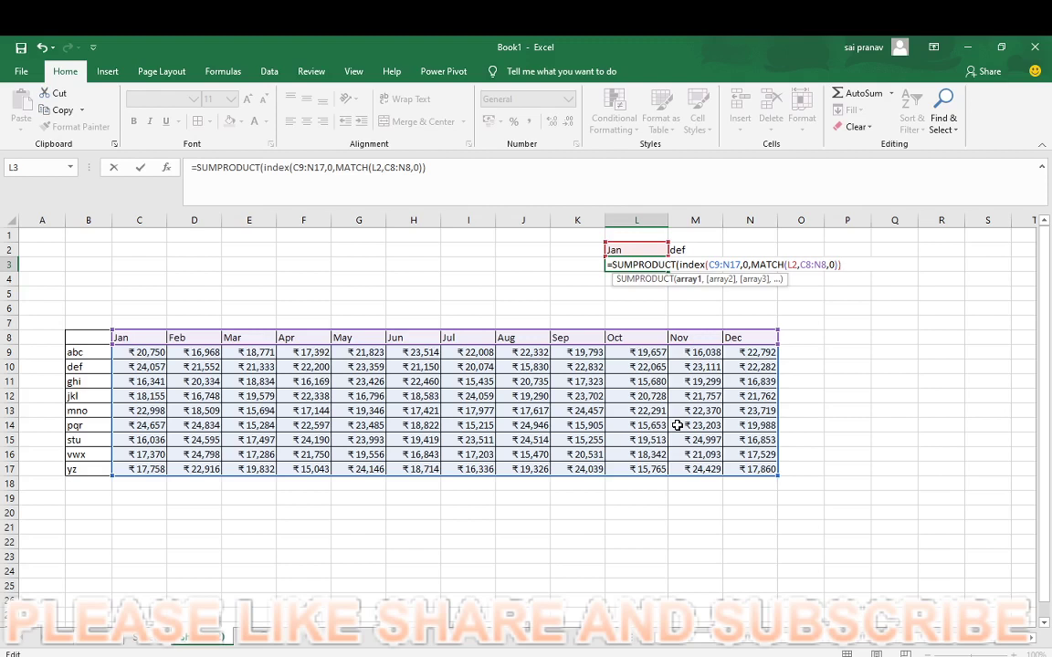
text())
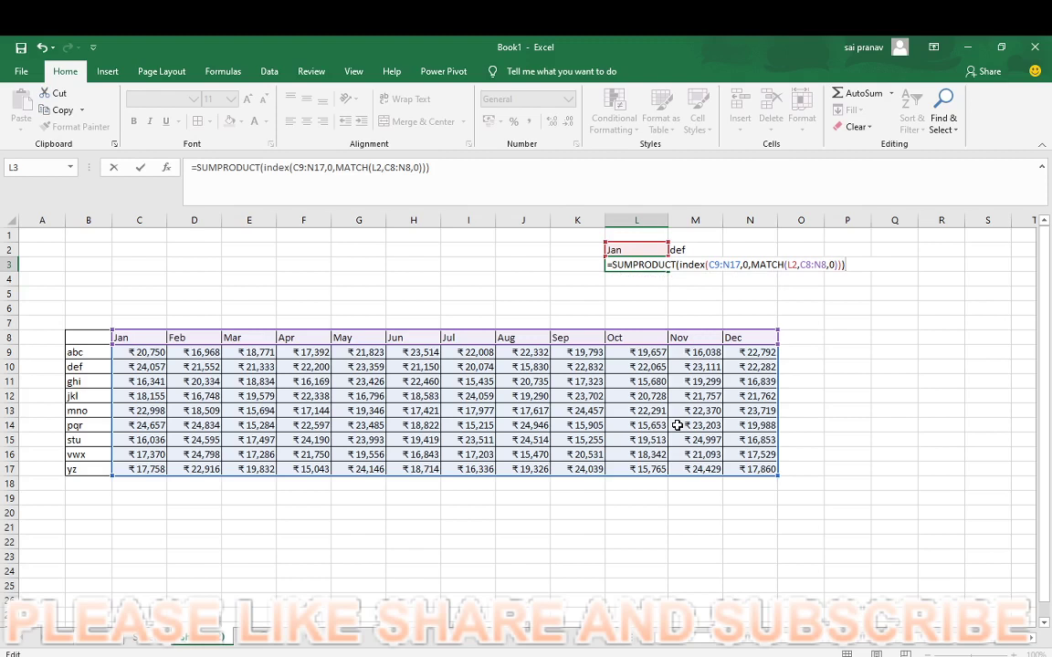
key(F9)
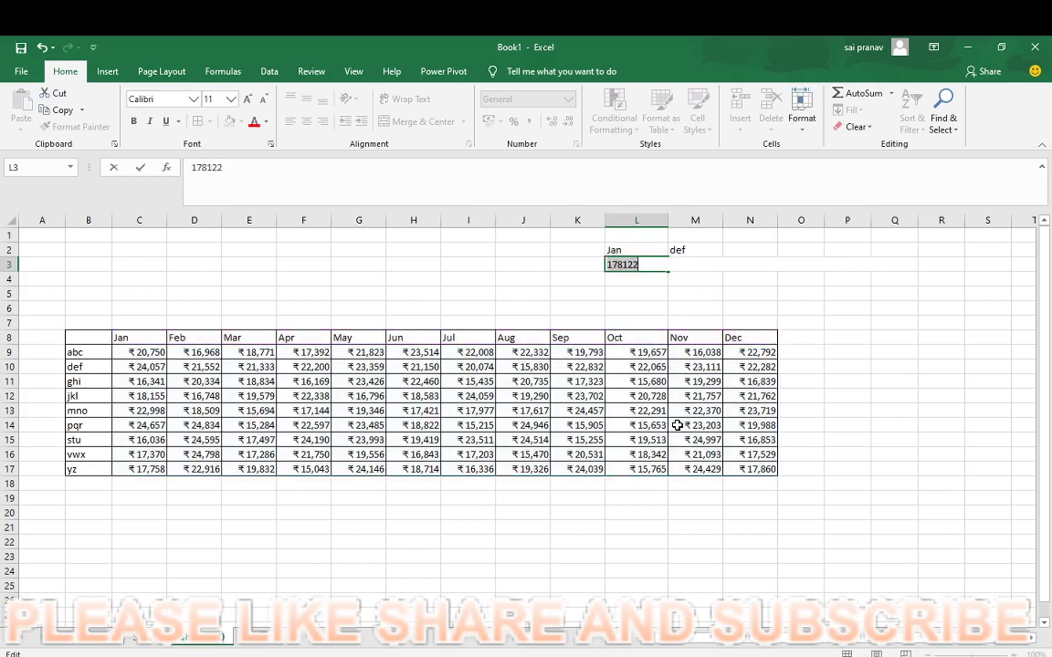
key(ctrl+z)
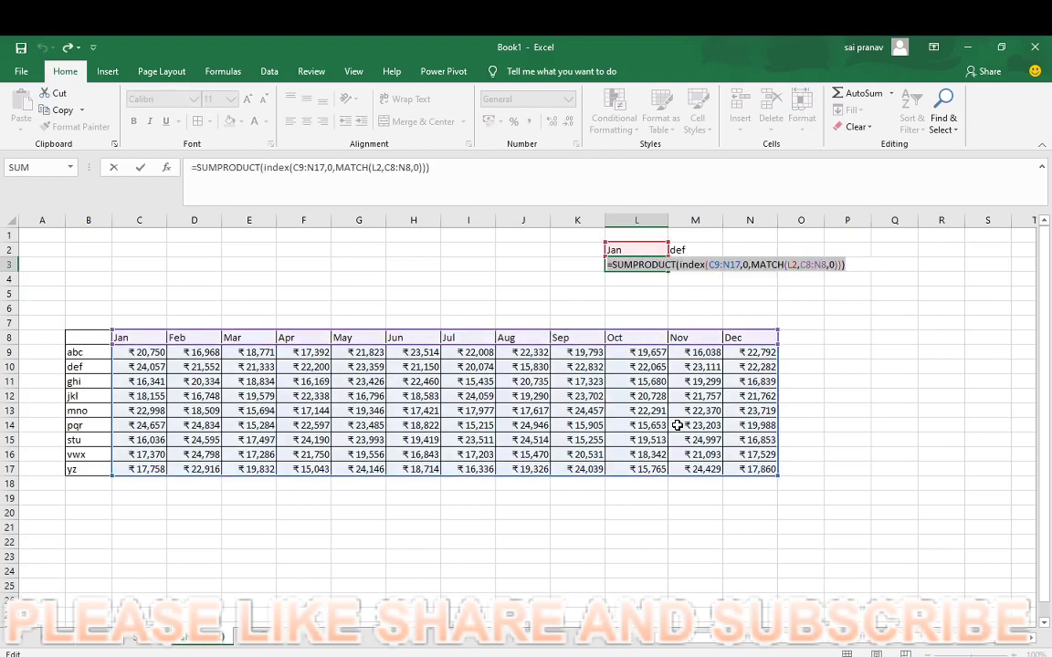
key(ctrl+Return)
Format the L3 total as currency with no decimal places.
key(ctrl+shift+4)
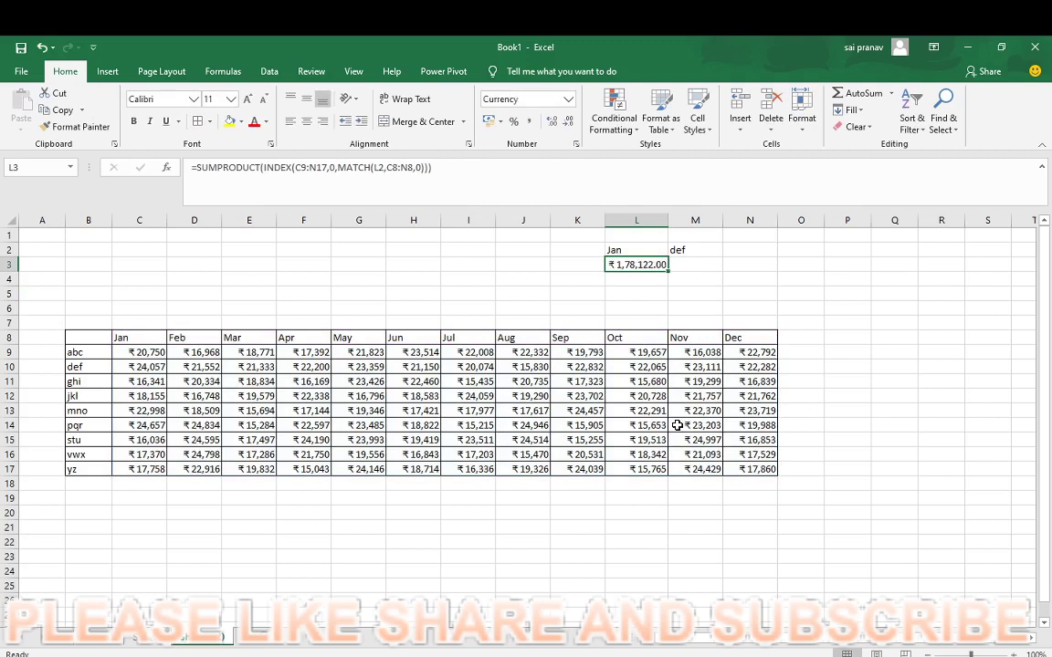
key(alt)
key(h)
key(9)
key(alt)
key(h)
key(9)
Start an INDEX formula in M3 with the table values C9:N17 as its array.
click(702, 262)
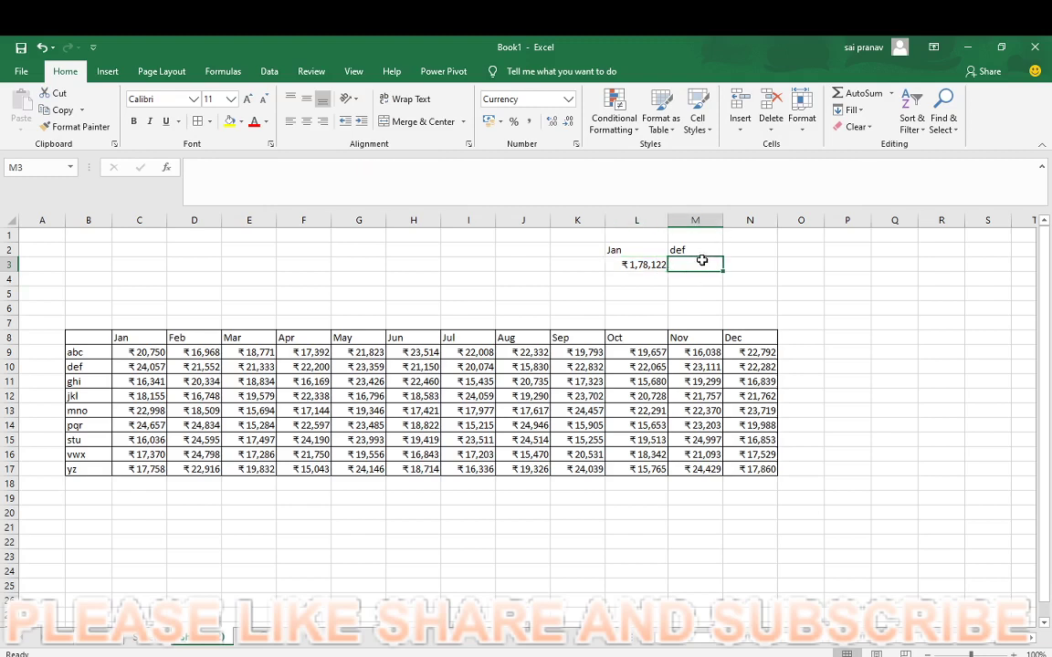
text(=index()
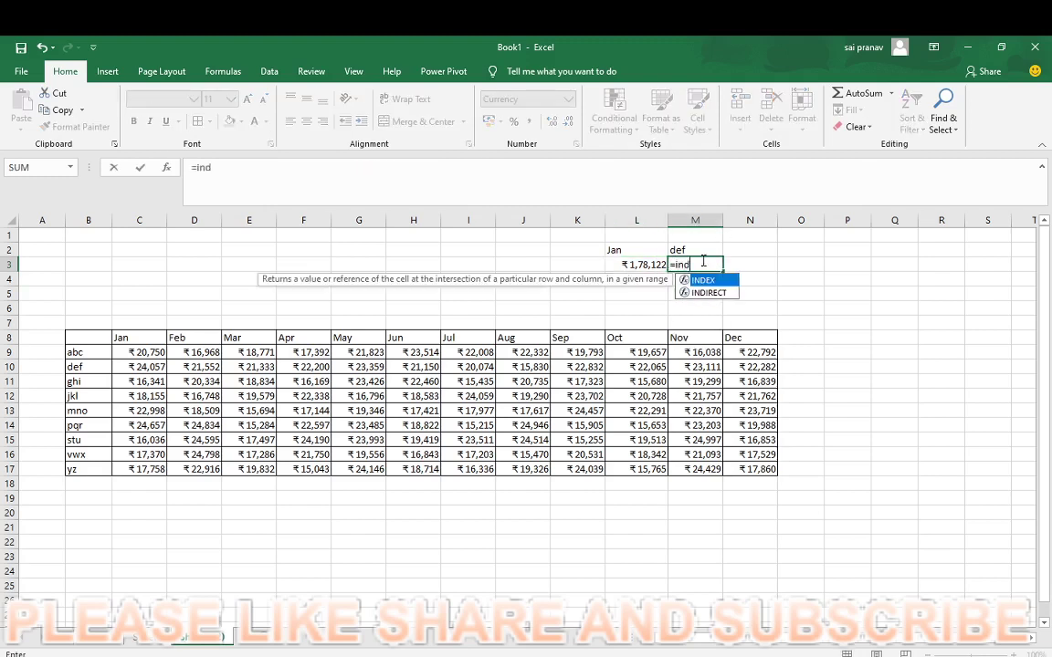
key(Down)
key(Down)
key(Down)
key(Down)
key(Down)
key(Down)
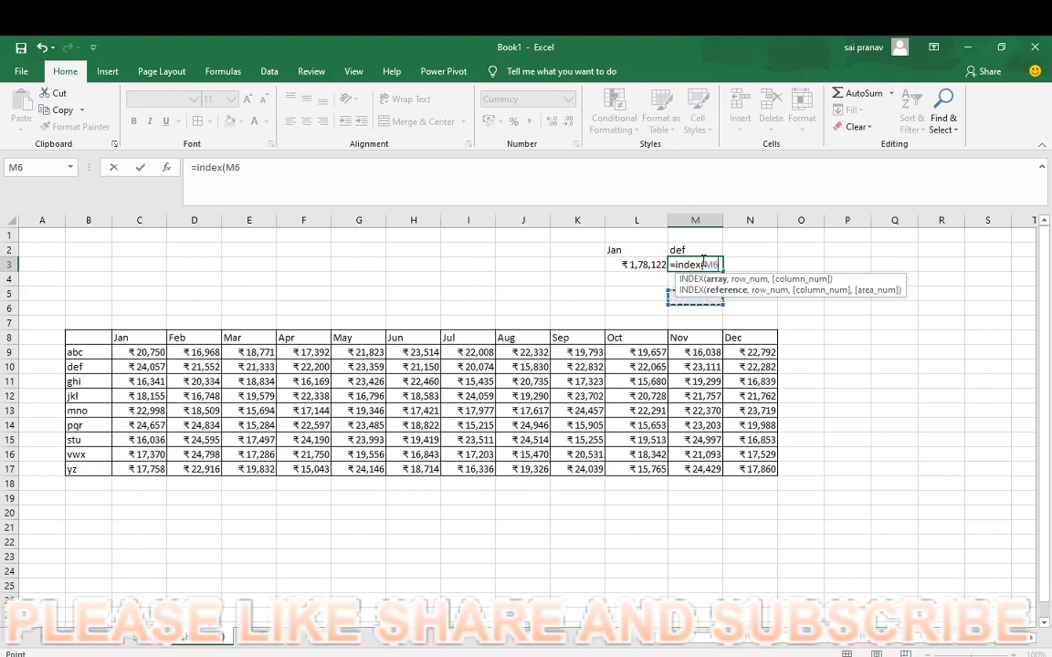
key(Left)
key(Left)
key(Left)
key(Left)
key(Left)
key(Left)
key(Left)
key(Left)
key(Left)
key(Left)
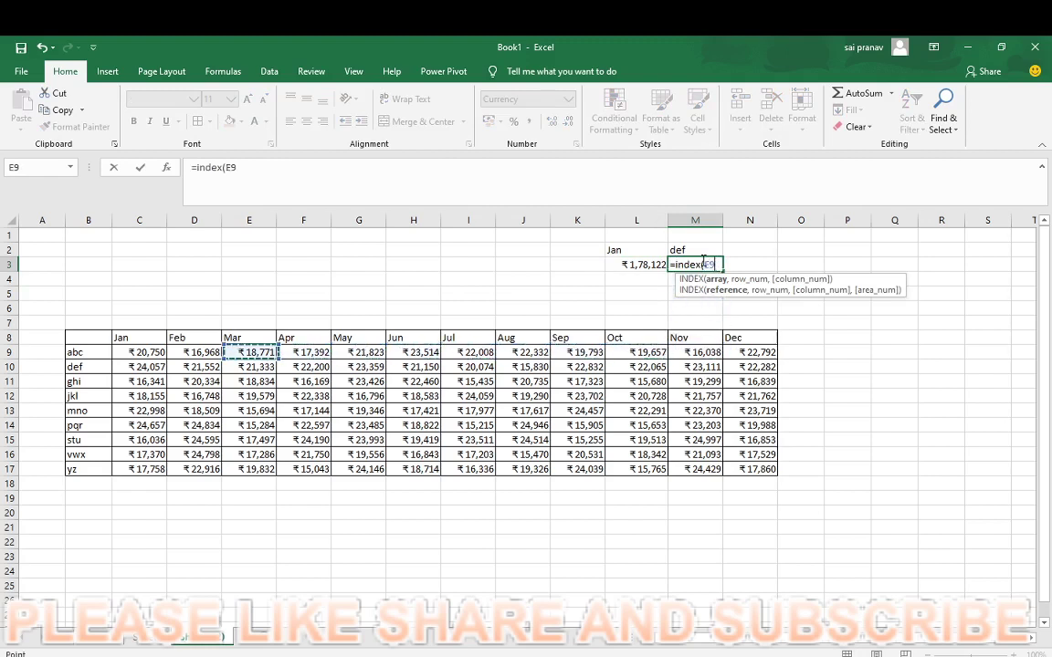
key(ctrl+shift+Right)
key(ctrl+shift+Down)
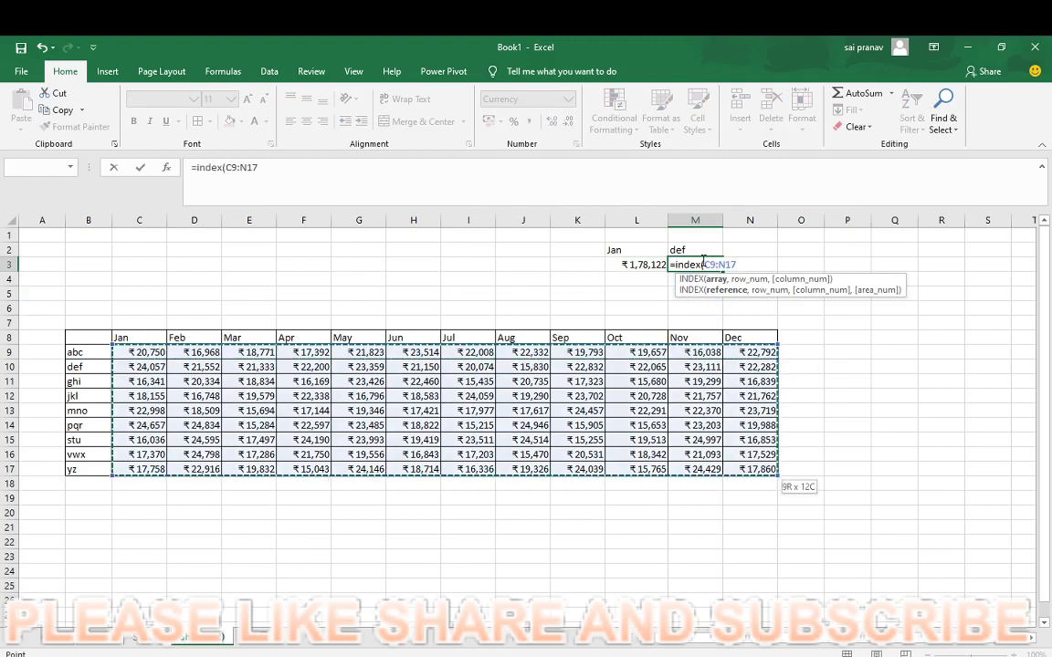
Add a MATCH function as the row number of the M3 formula, entering the name range B9:B17 and match type 0.
text(,match)
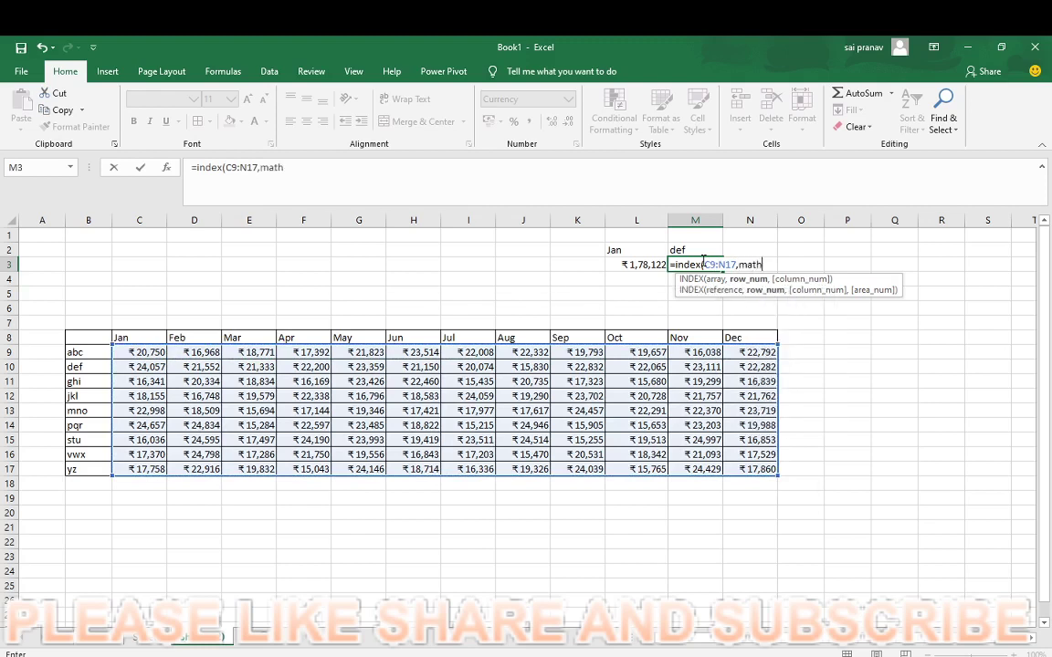
text(()
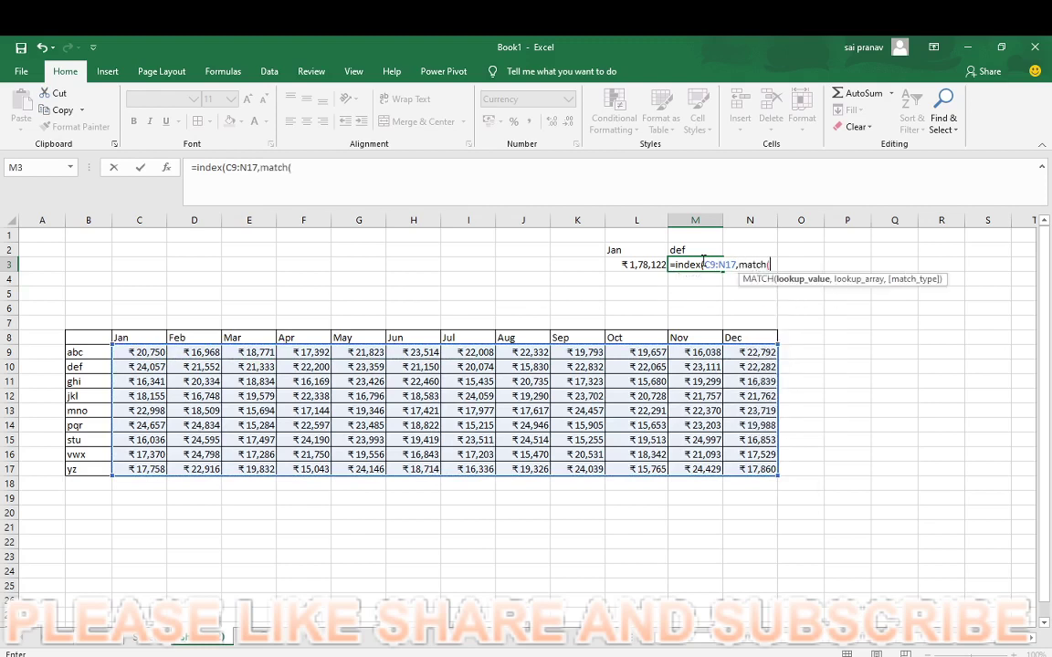
key(Left)
key(Left)
key(Left)
key(Left)
key(Down)
key(Down)
key(Down)
key(Down)
key(Down)
key(Down)
key(Down)
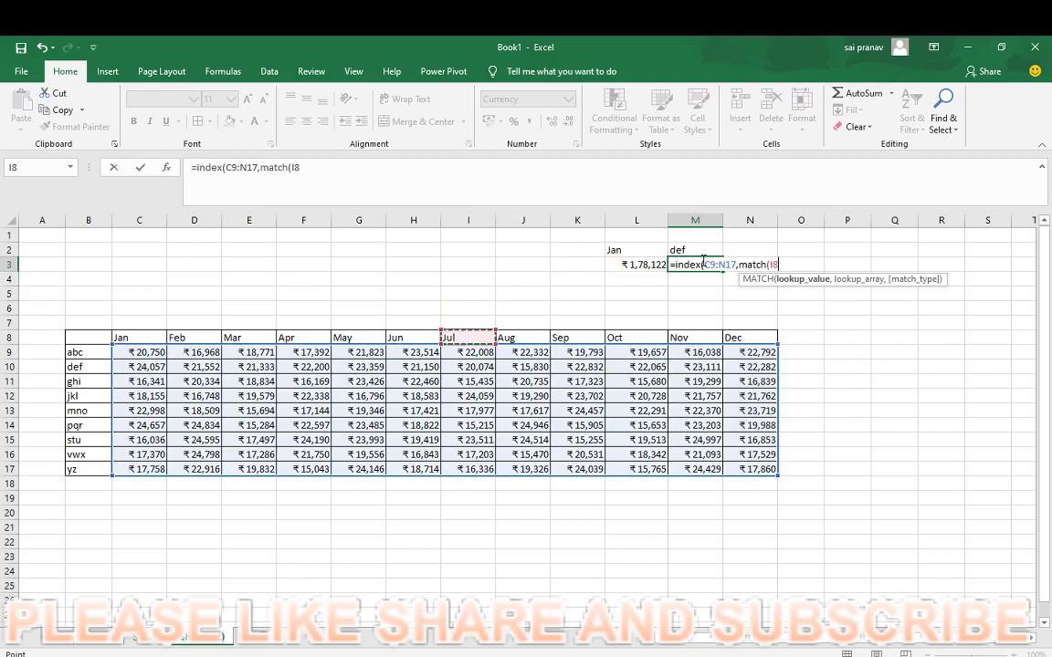
key(Left)
key(Left)
key(Left)
key(Left)
key(Left)
key(Left)
key(Left)
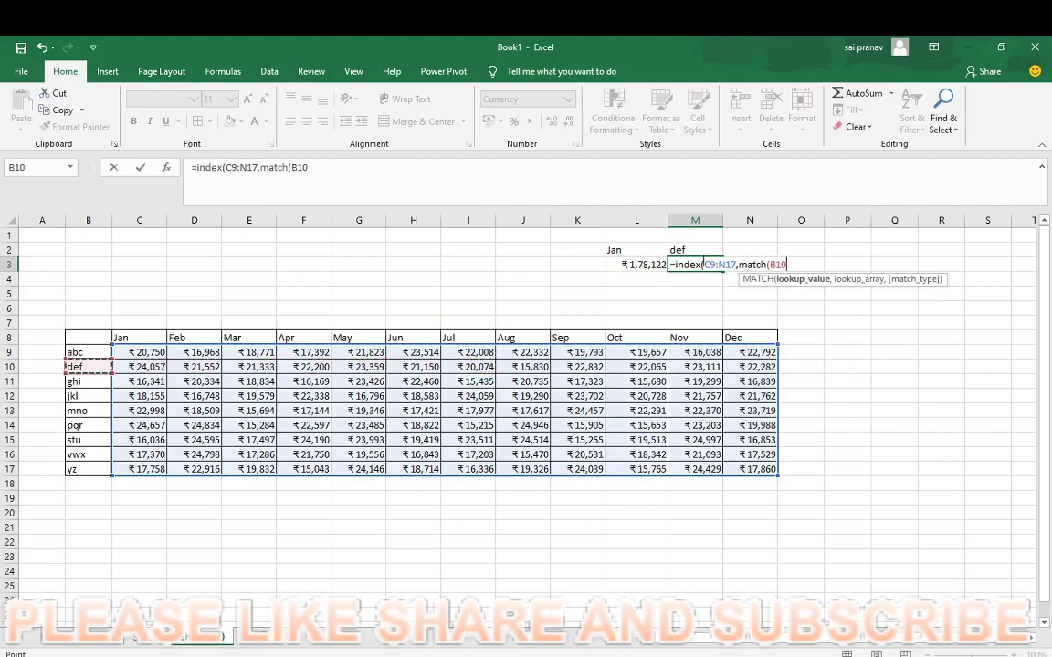
key(Up)
key(ctrl+shift+Down)
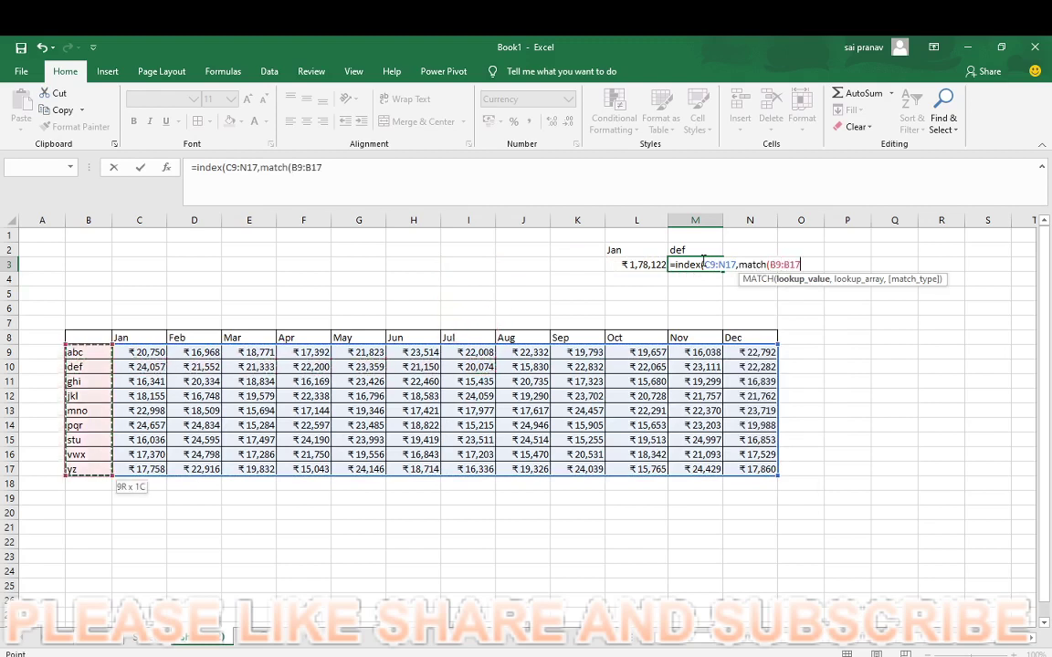
text(,0)
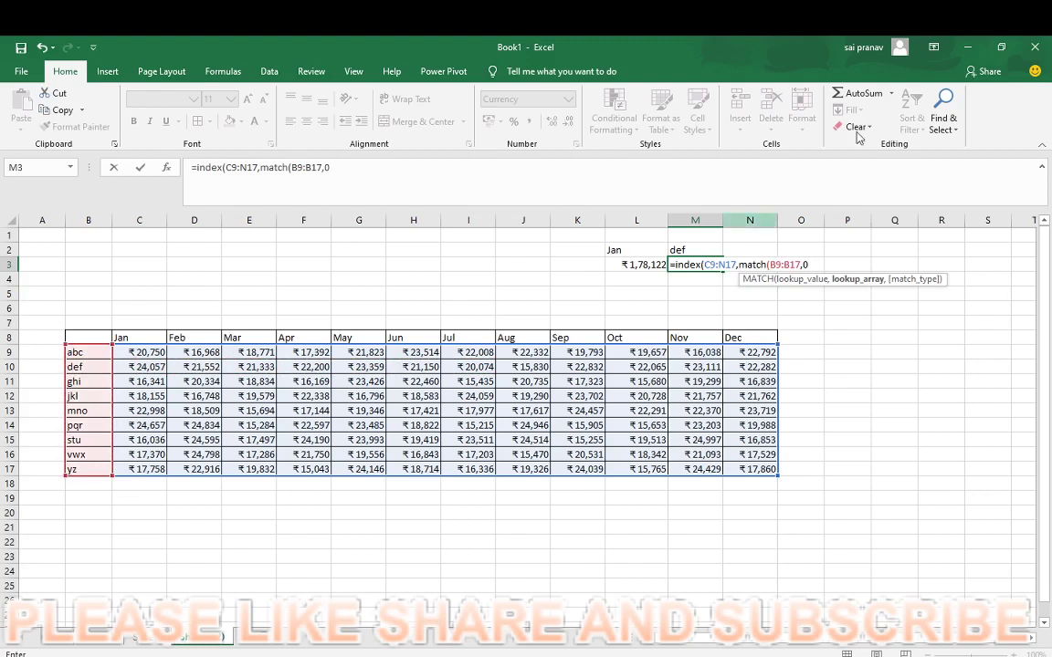
Insert the name cell M2 as the lookup value before B9:B17 in the M3 formula and close the MATCH function.
click(770, 267)
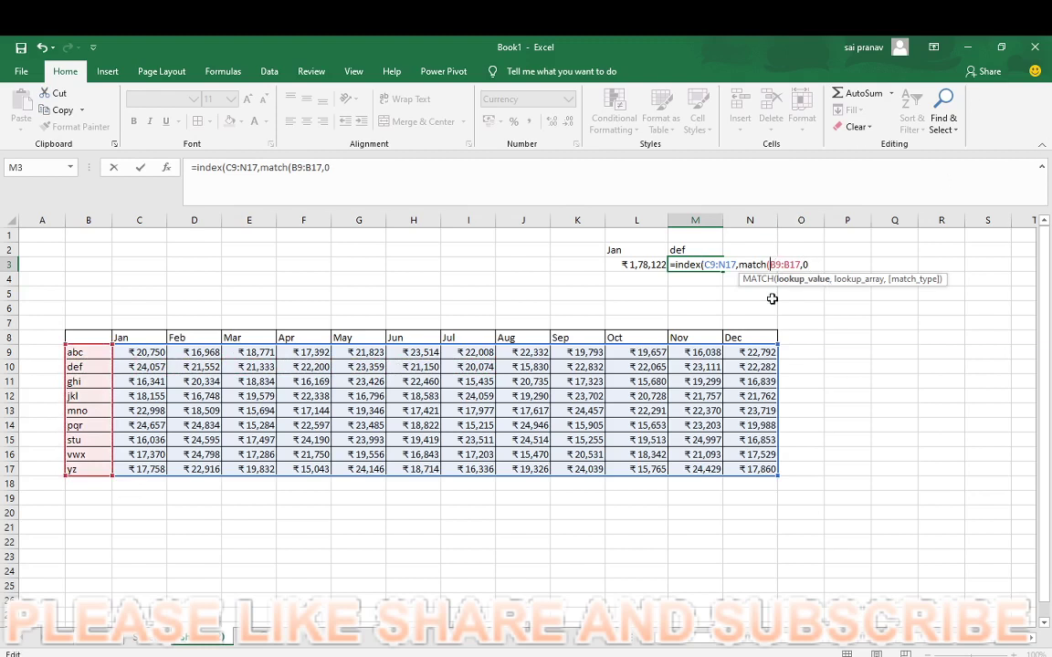
key(Up)
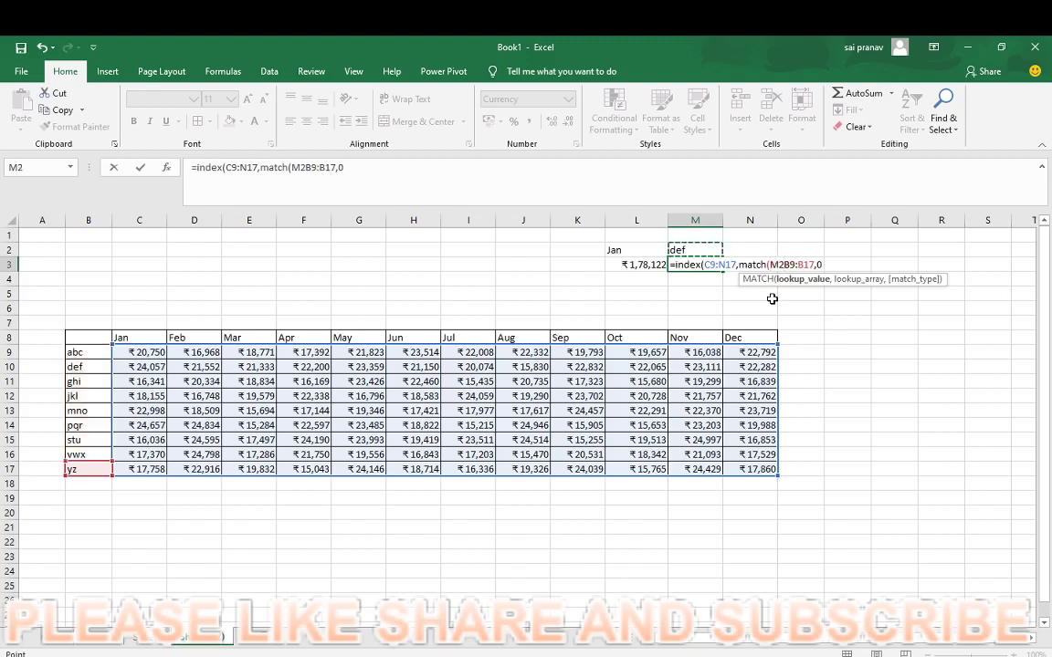
text(,)
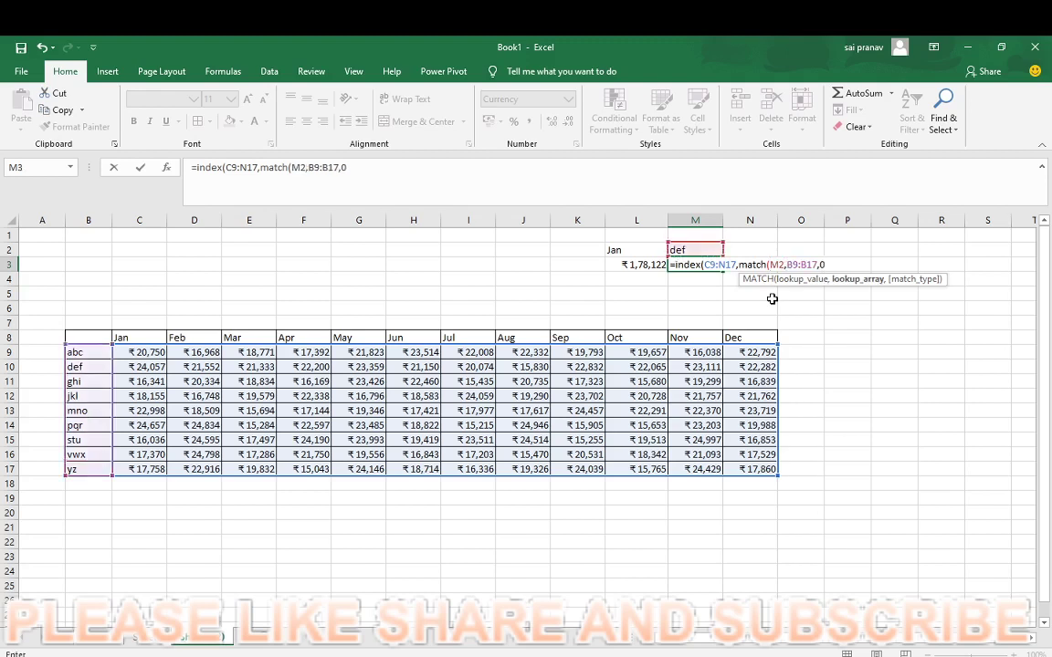
click(830, 265)
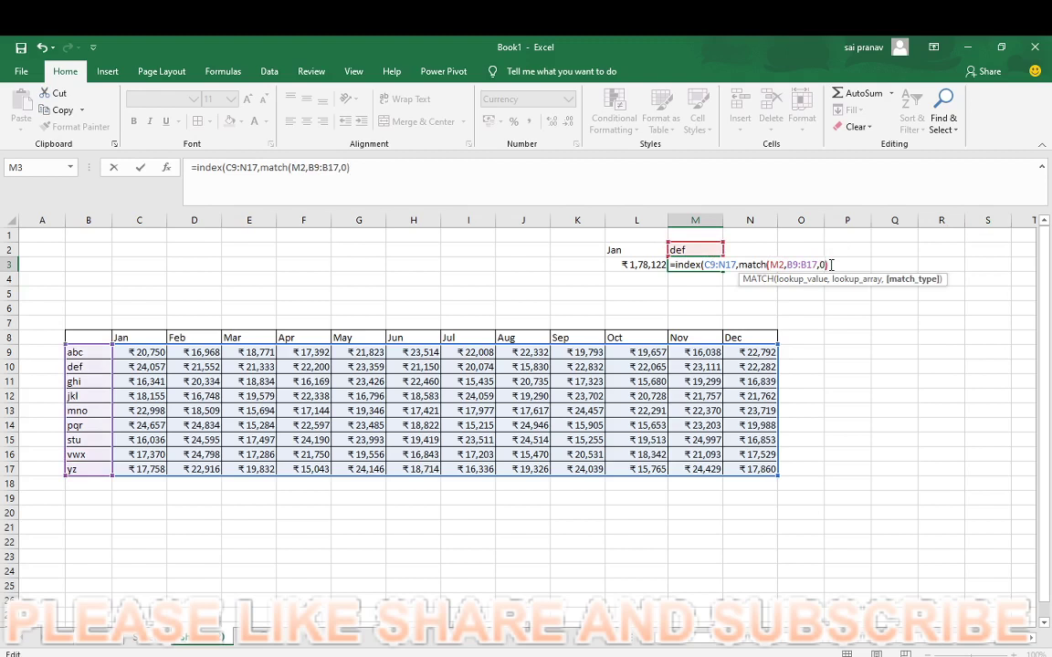
Complete the INDEX function in M3 with column number 0, preview its evaluated array, and restore the formula.
text(,0)
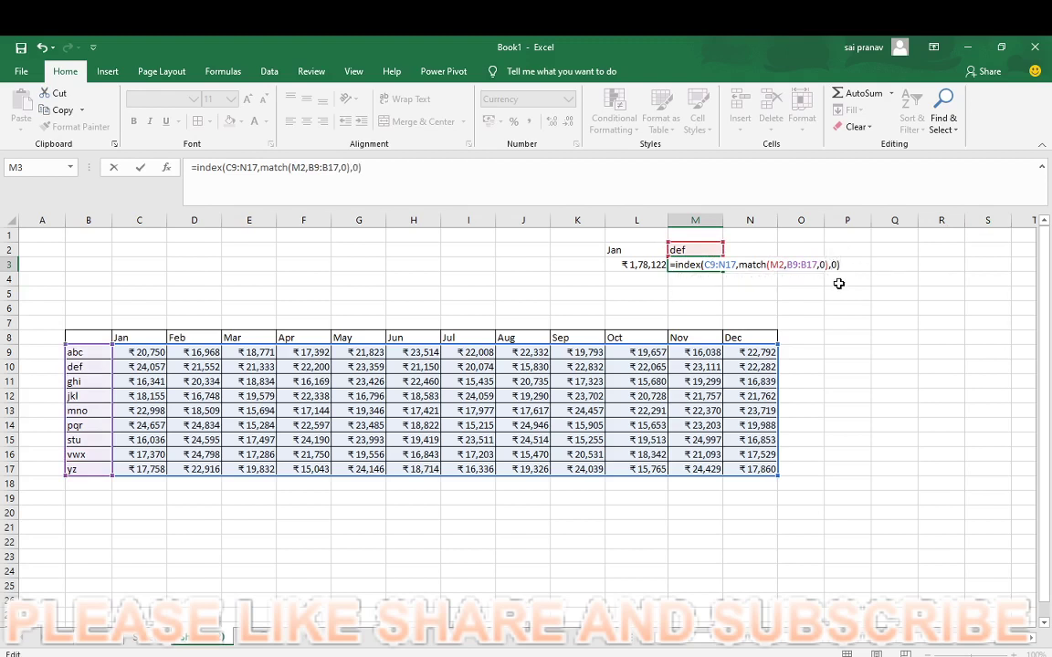
drag(854, 262, 613, 258)
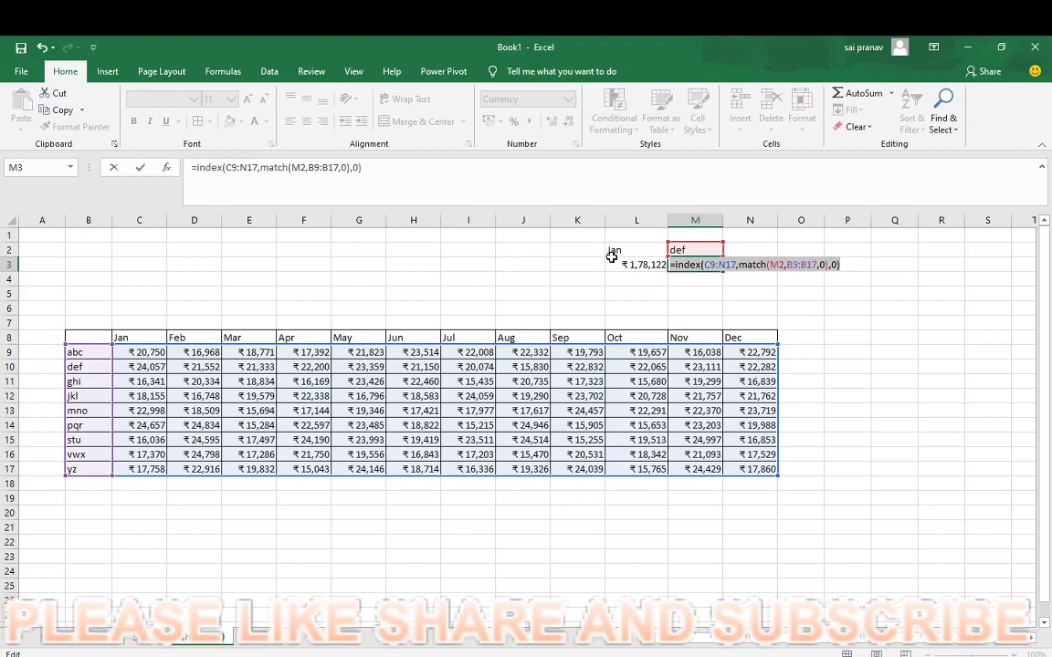
key(F9)
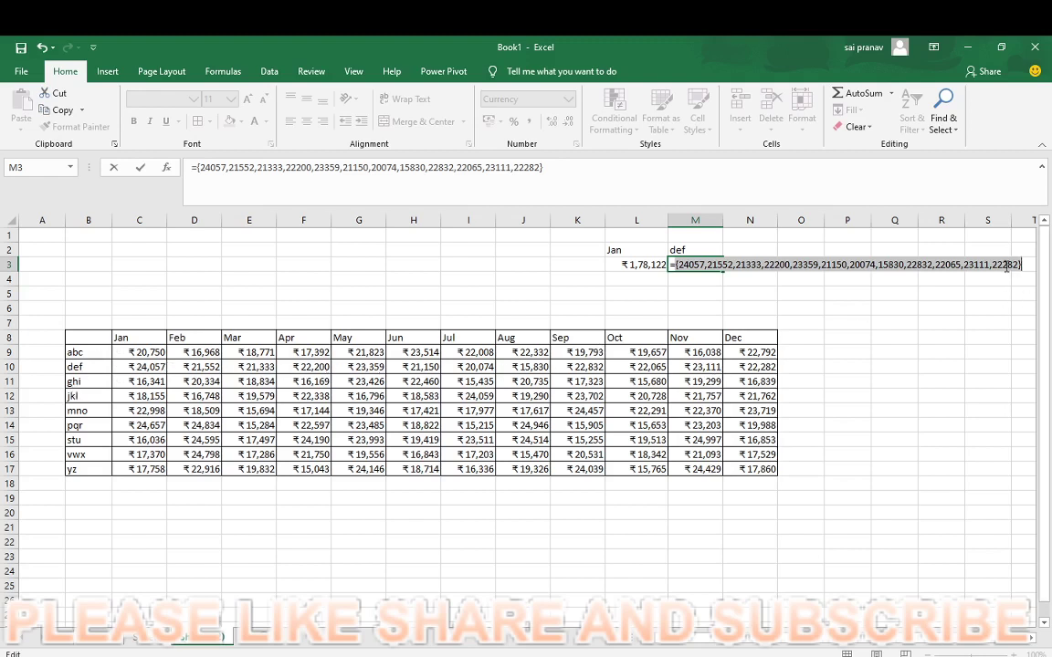
key(ctrl+z)
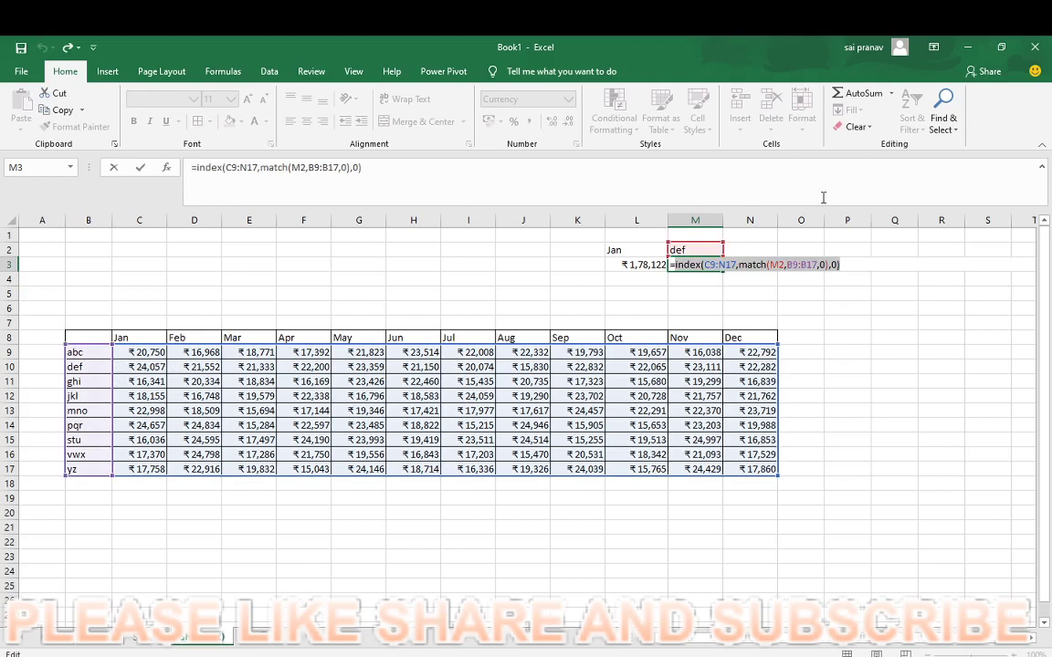
Wrap the INDEX formula in M3 in a SUMPRODUCT function and enter it.
click(672, 265)
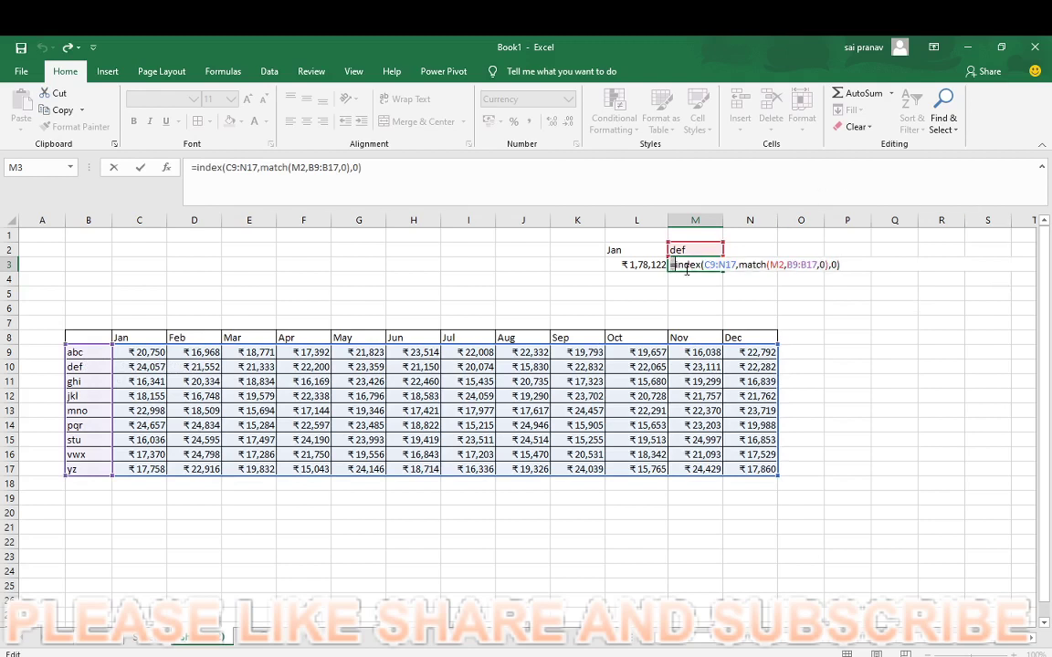
text(sumpro)
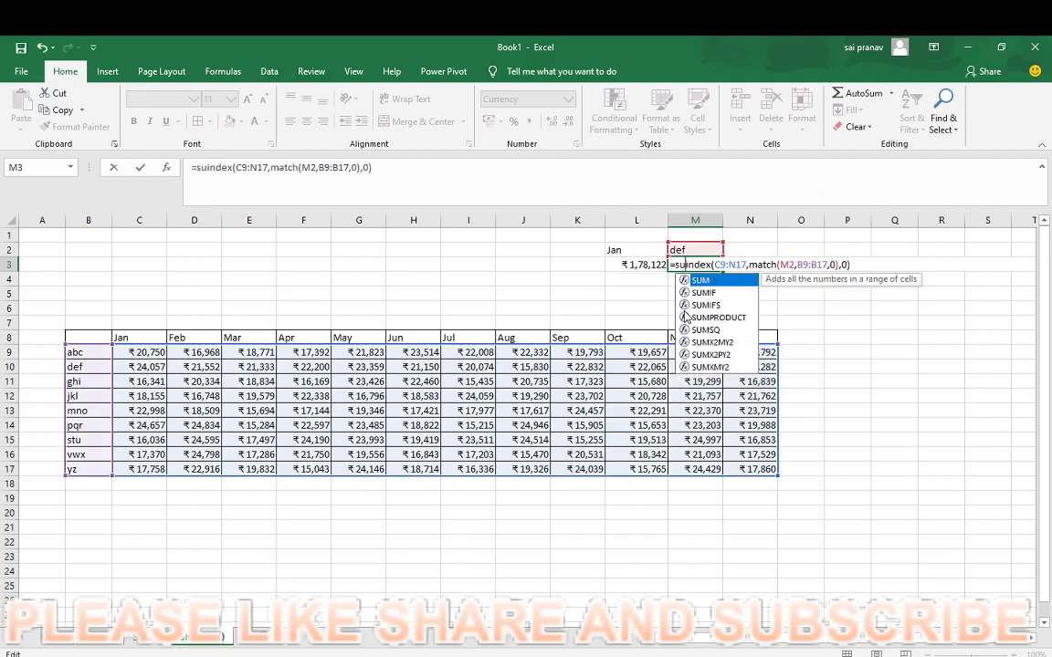
key(Tab)
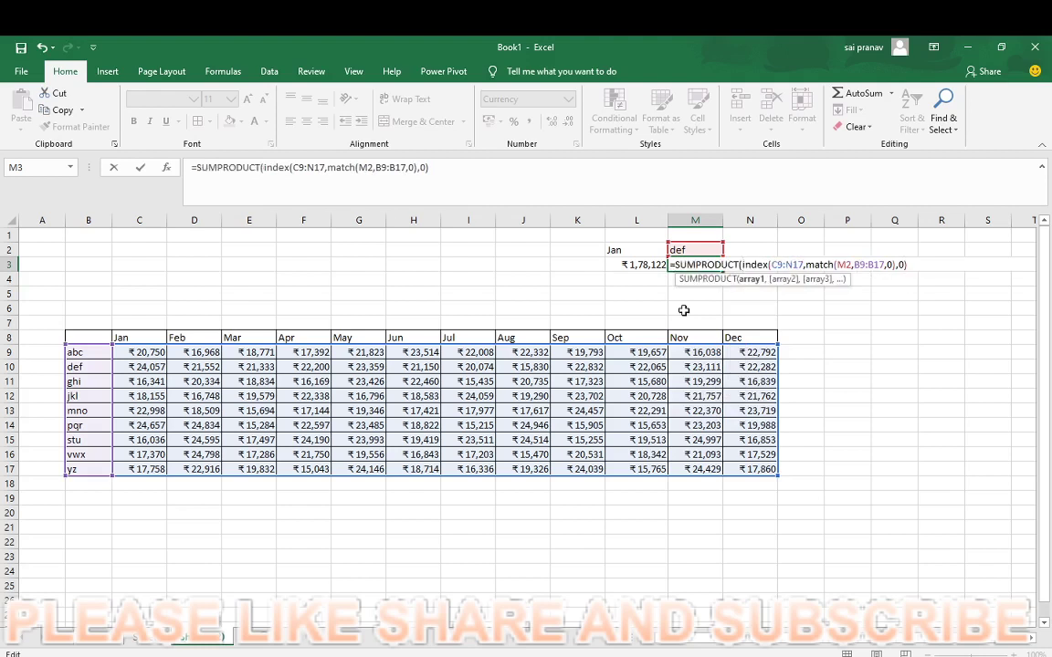
text())
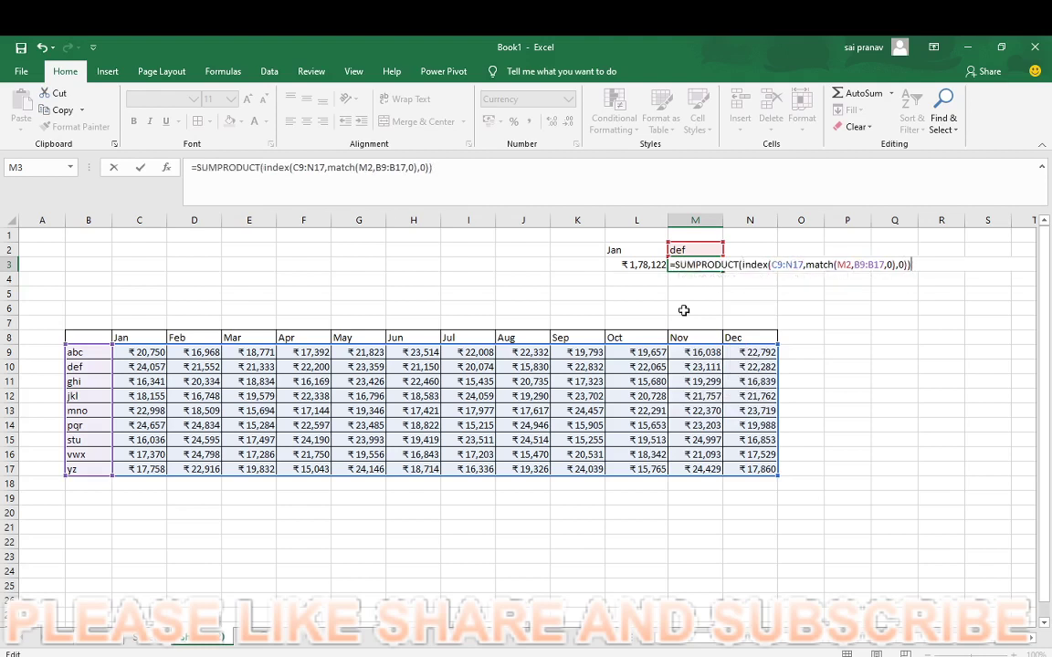
key(ctrl+Return)
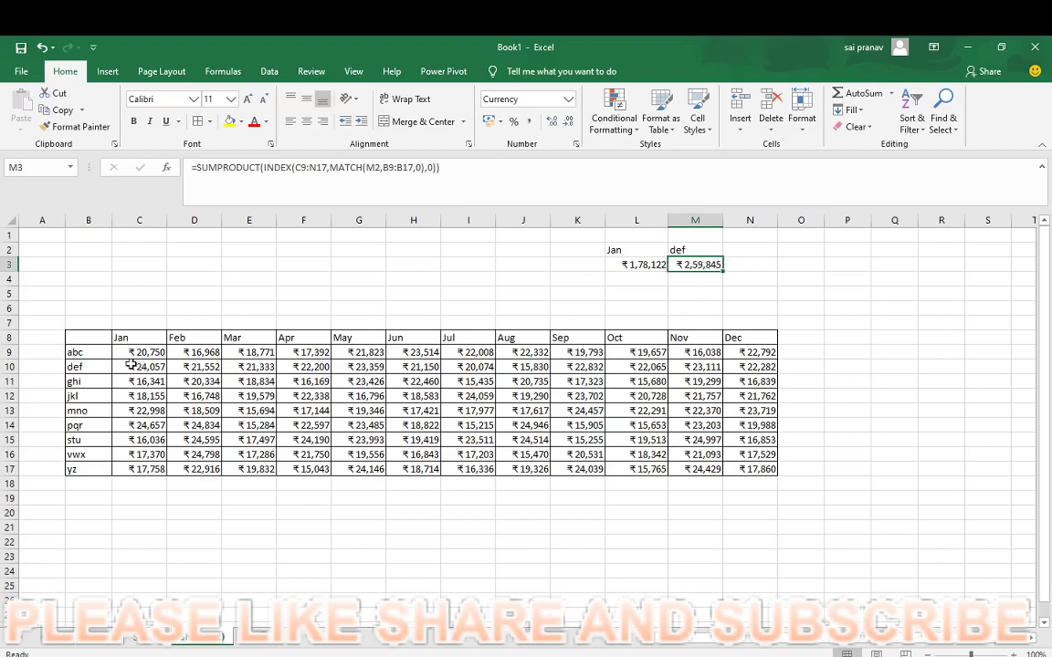
Choose abc in the M2 name drop-down and select C9:N9 to check its sum against the M3 total.
click(683, 249)
click(728, 250)
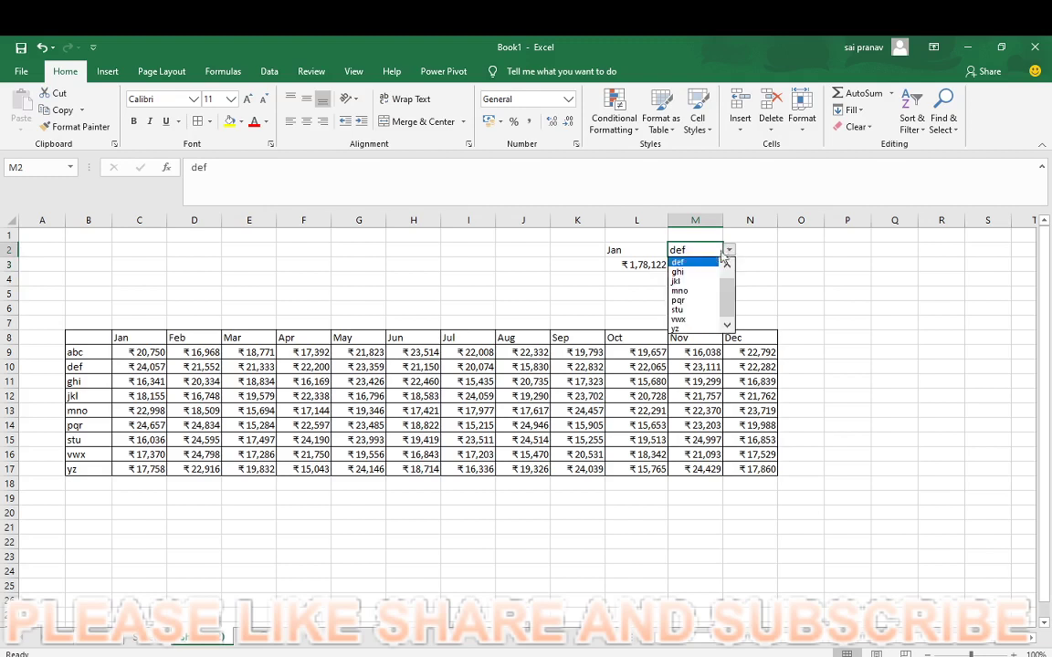
scroll(721, 283, up, 1)
click(689, 263)
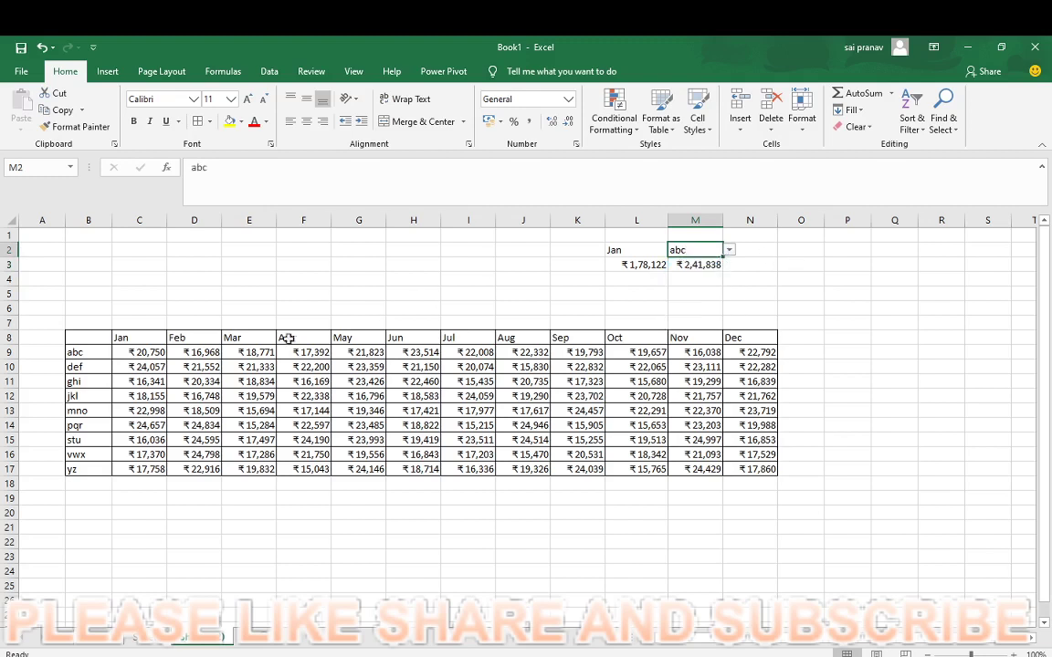
drag(137, 356, 754, 353)
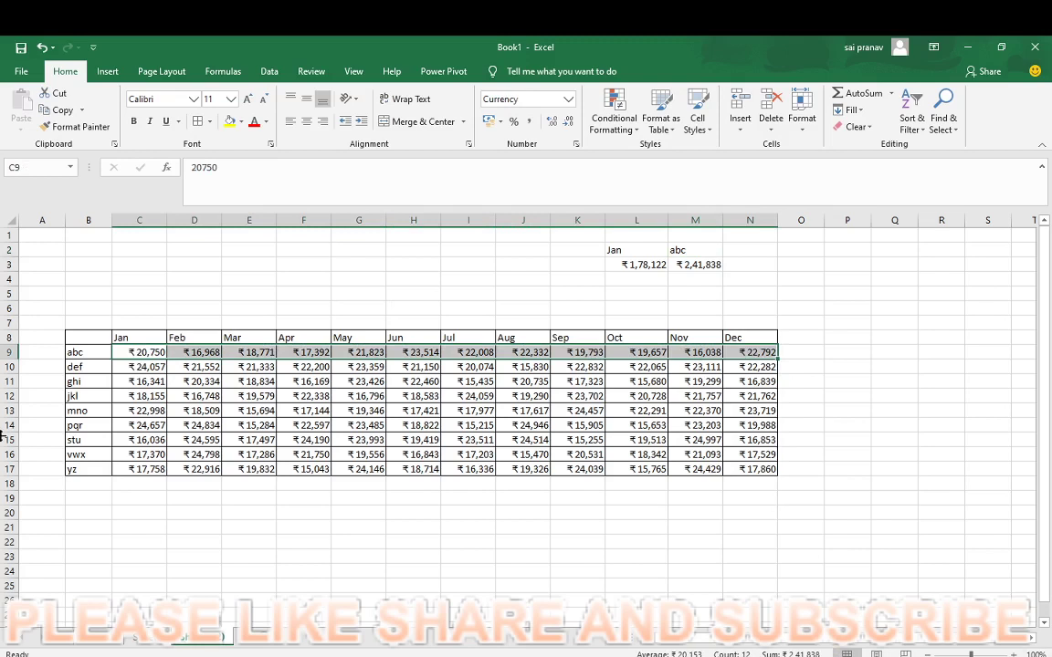
Select the whole table B8:N17, including the month headers and the names.
drag(100, 338, 754, 469)
key(alt)
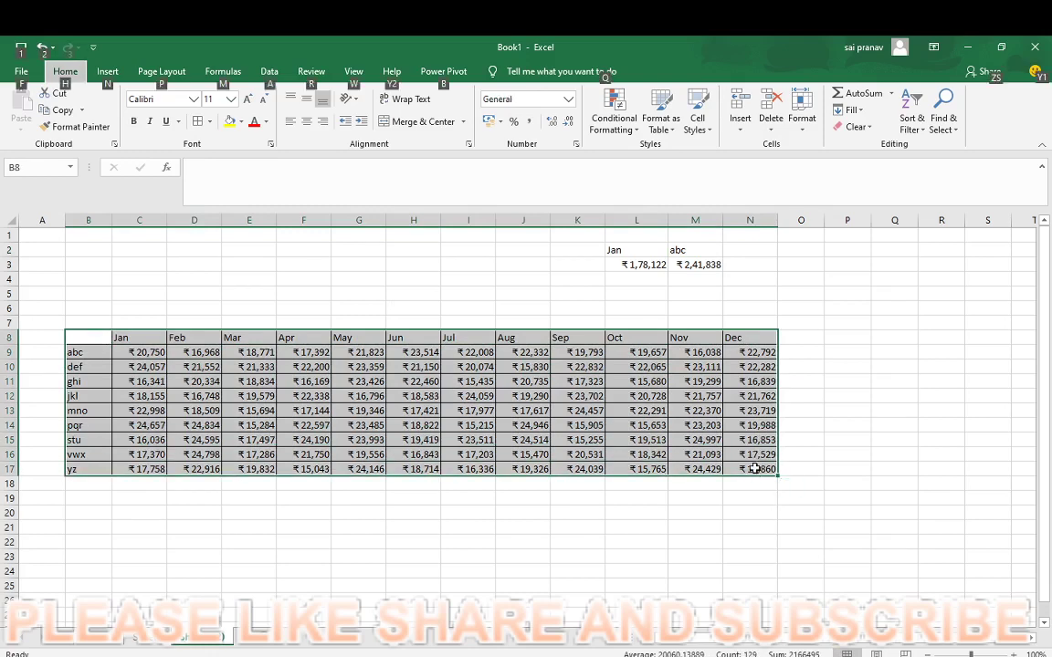